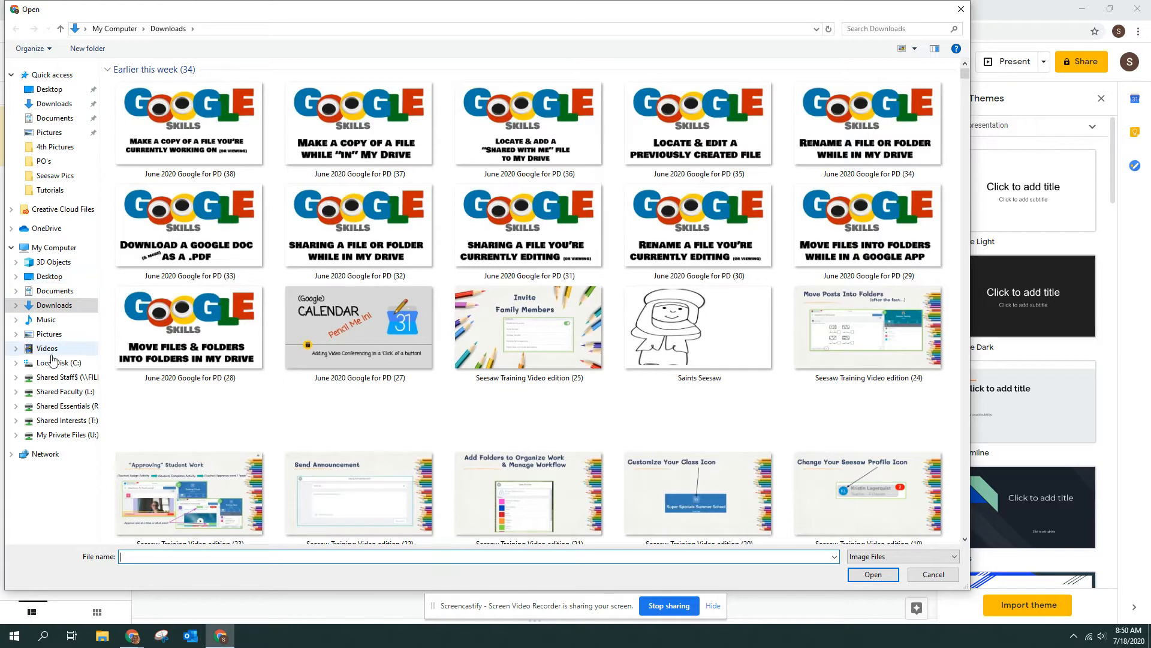
# Insert the "home" image from the Pictures folder onto the first slide
pyautogui.click(53, 336)
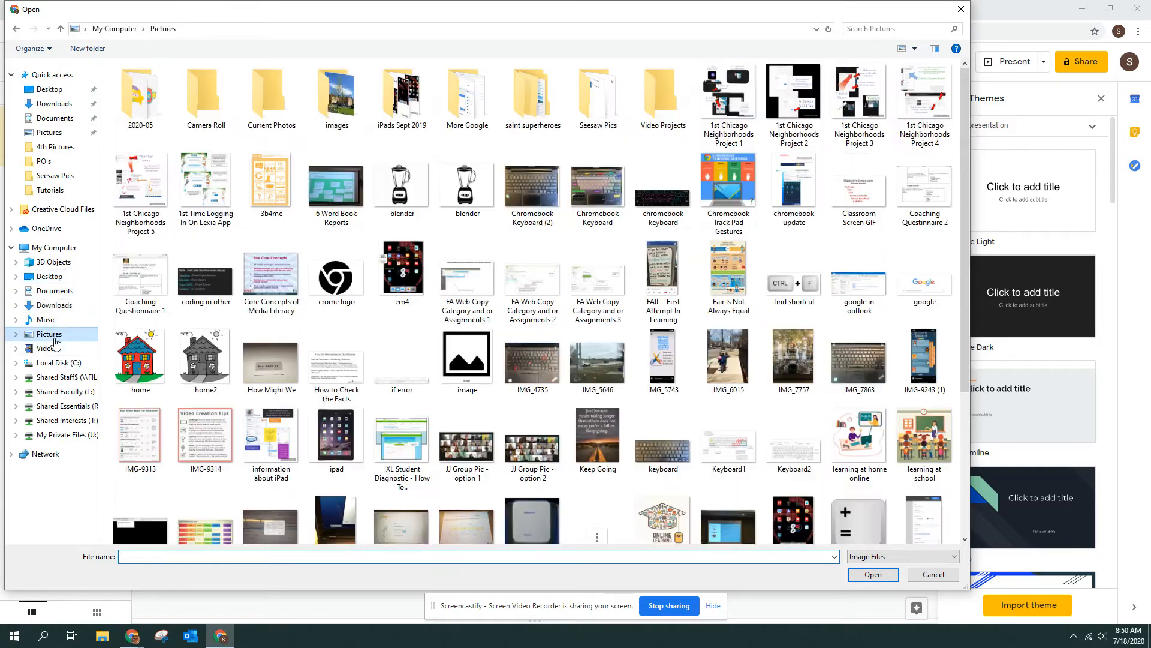
pyautogui.click(152, 361)
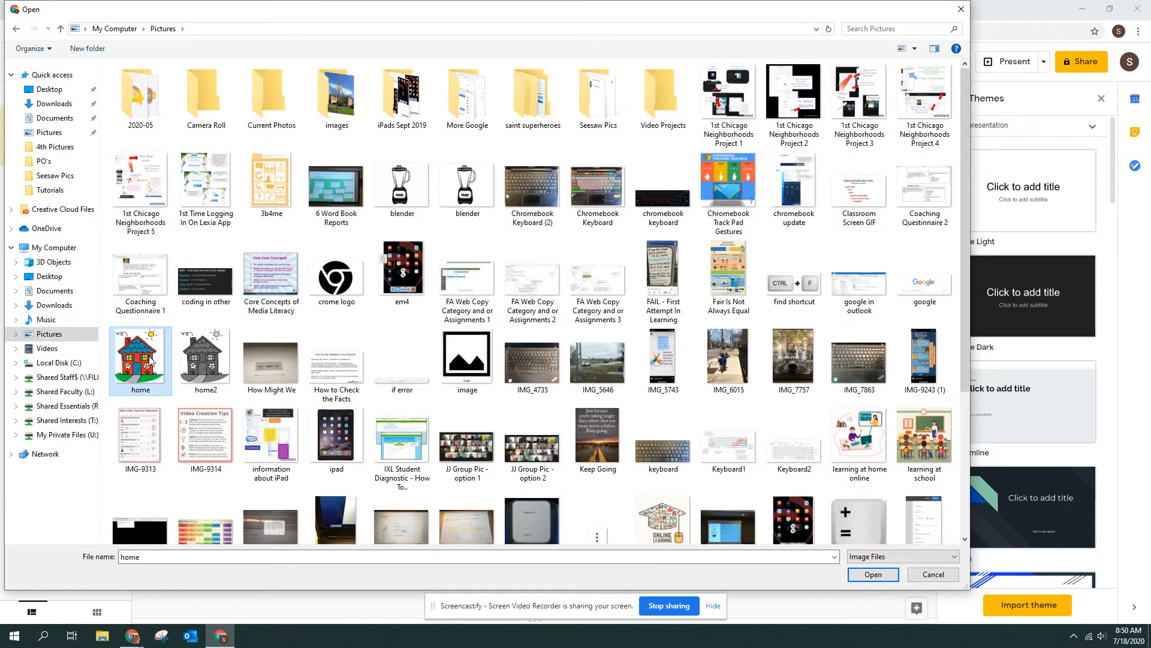
pyautogui.click(856, 578)
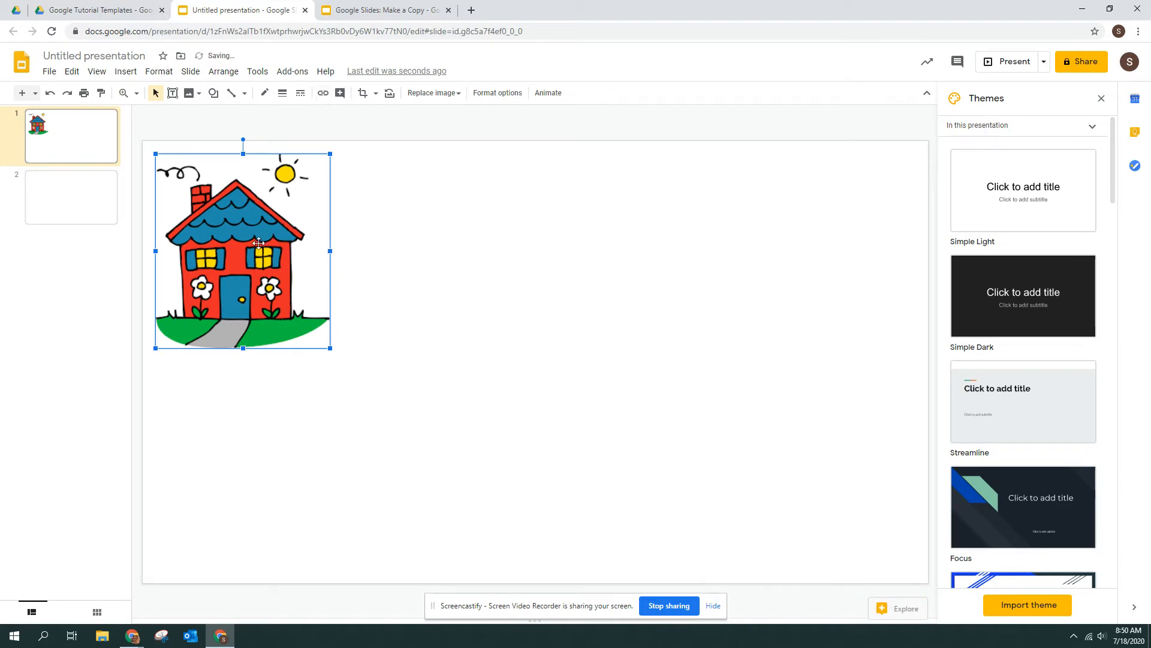
# Move the house picture toward the middle of the slide and close the Themes pane
pyautogui.moveTo(262, 246); pyautogui.dragTo(441, 321)
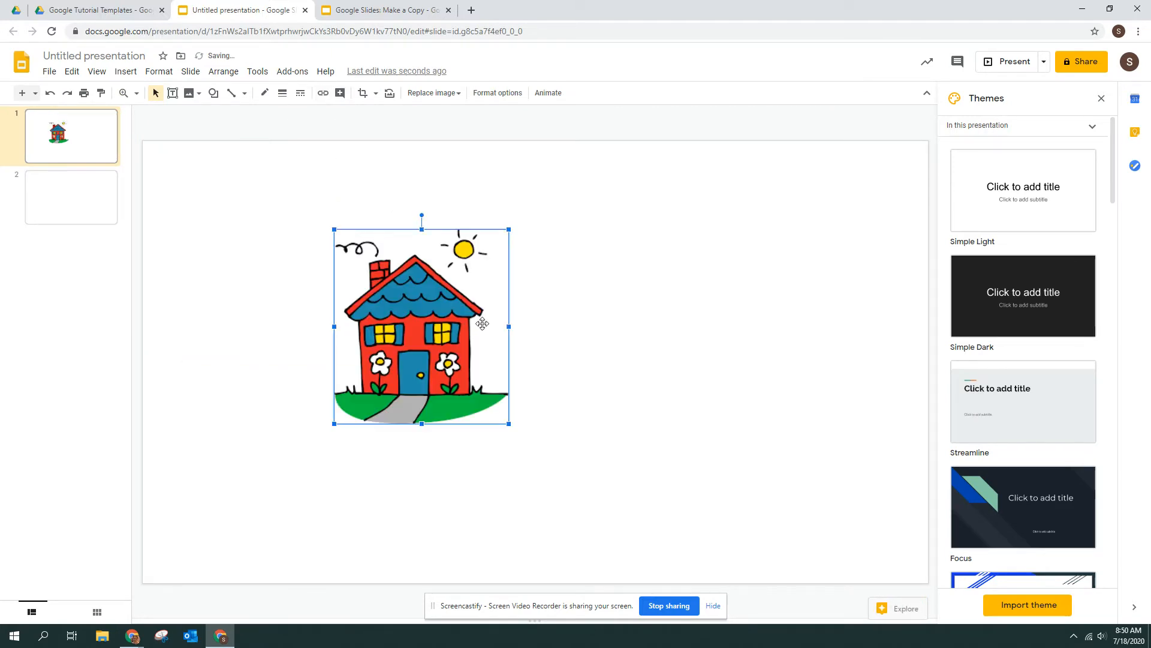
pyautogui.click(1101, 98)
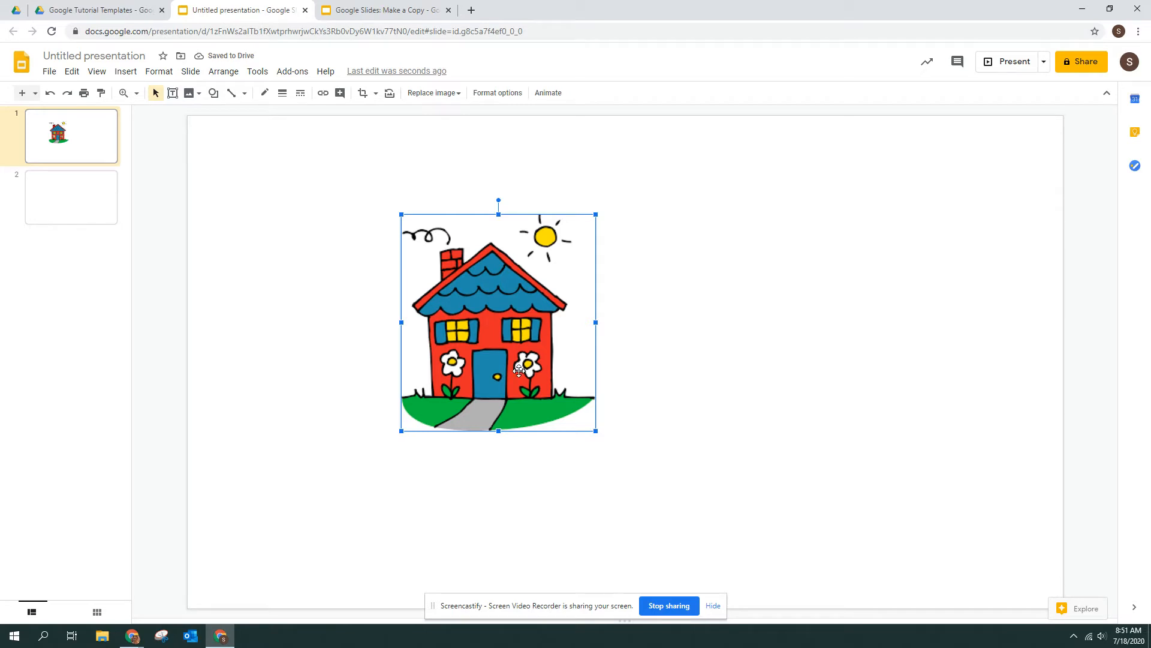
pyautogui.click(954, 320)
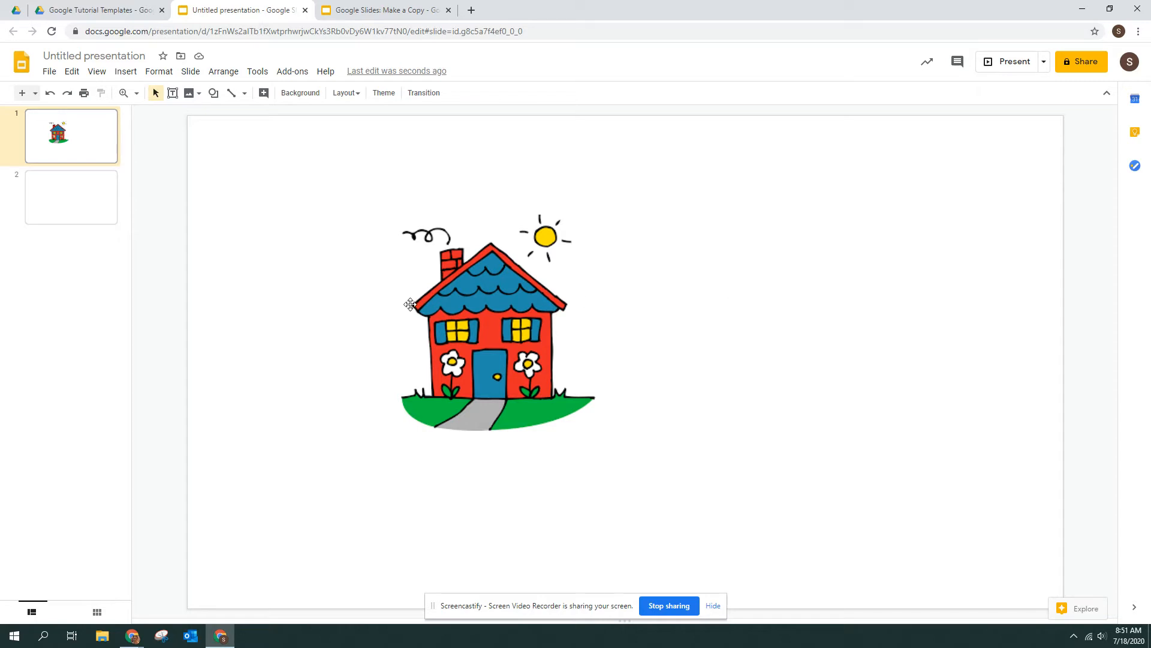
# Shift the house picture a little to the left and scale it down proportionally to about 2.09 by 2.33 in
pyautogui.click(478, 312)
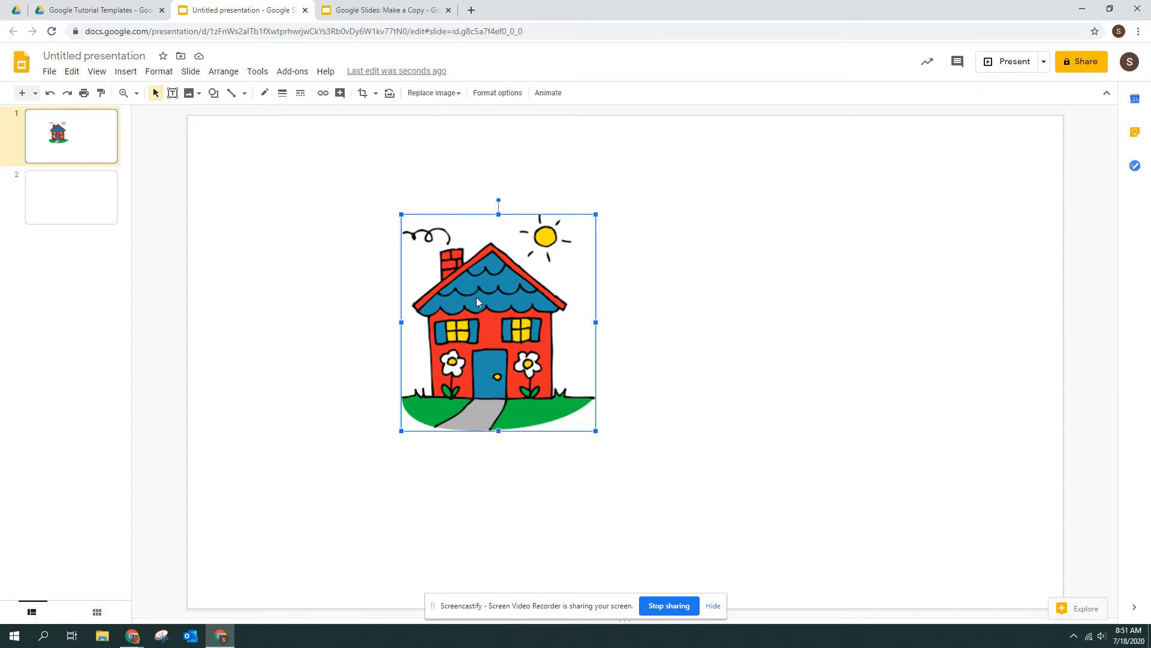
pyautogui.moveTo(481, 328); pyautogui.dragTo(422, 323)
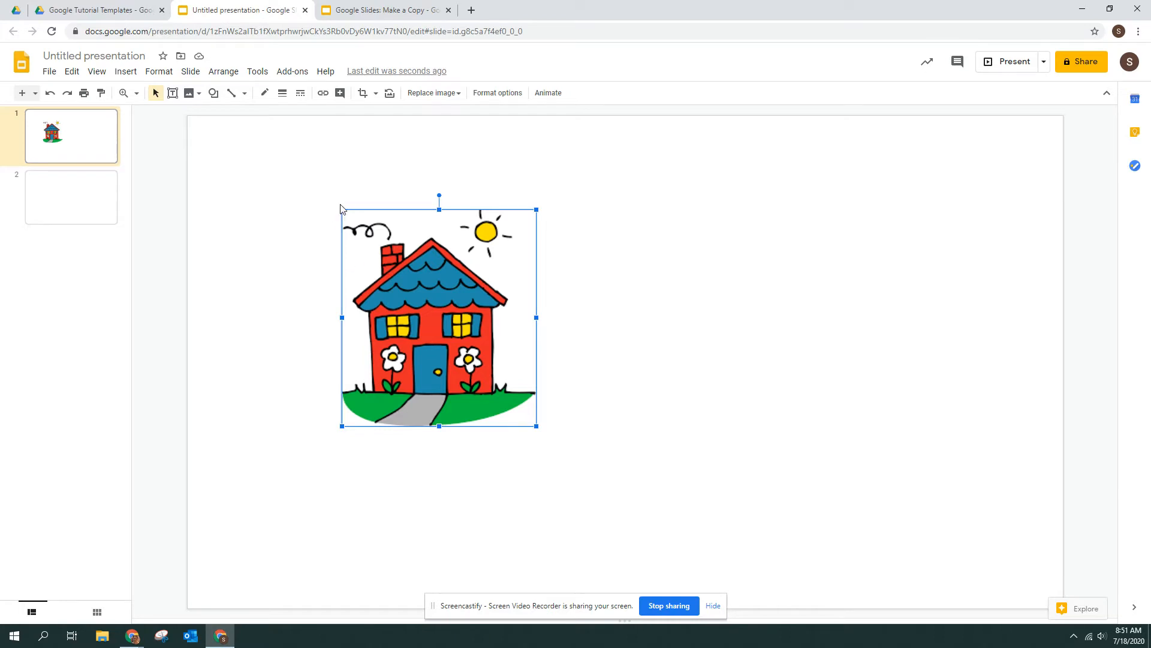
pyautogui.moveTo(341, 209)
pyautogui.mouseDown()
pyautogui.moveTo(444, 323)
pyautogui.moveTo(352, 221)
pyautogui.mouseUp()
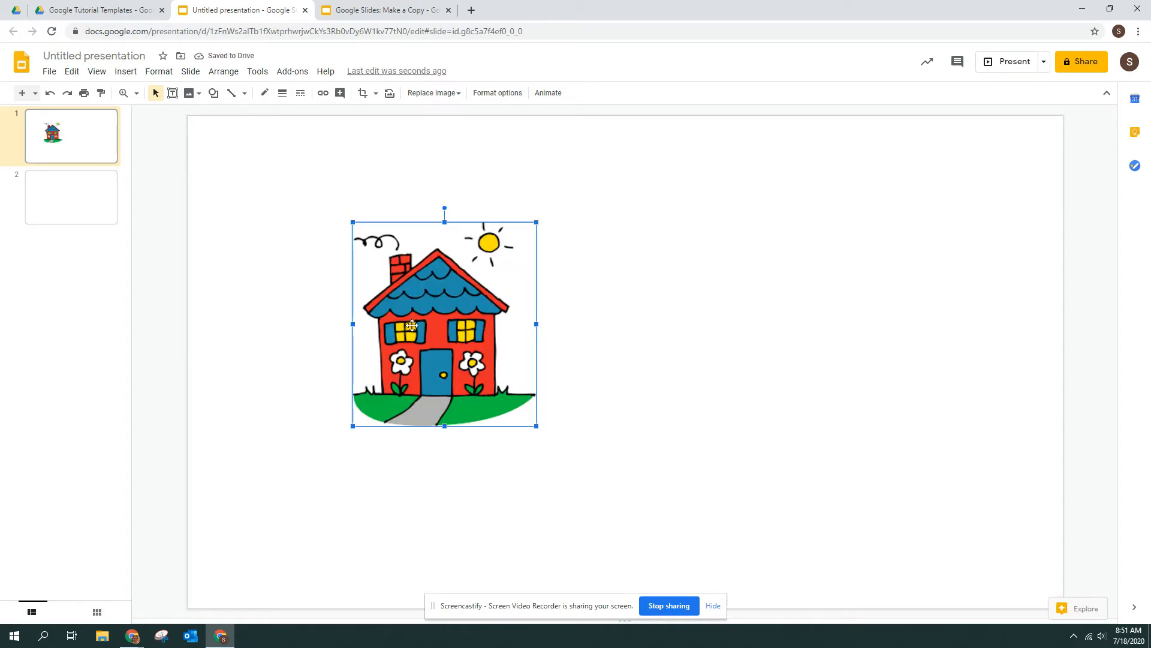
# Try narrowing and widening the house picture from its left edge, and undo the trial changes
pyautogui.moveTo(353, 324); pyautogui.dragTo(410, 324)
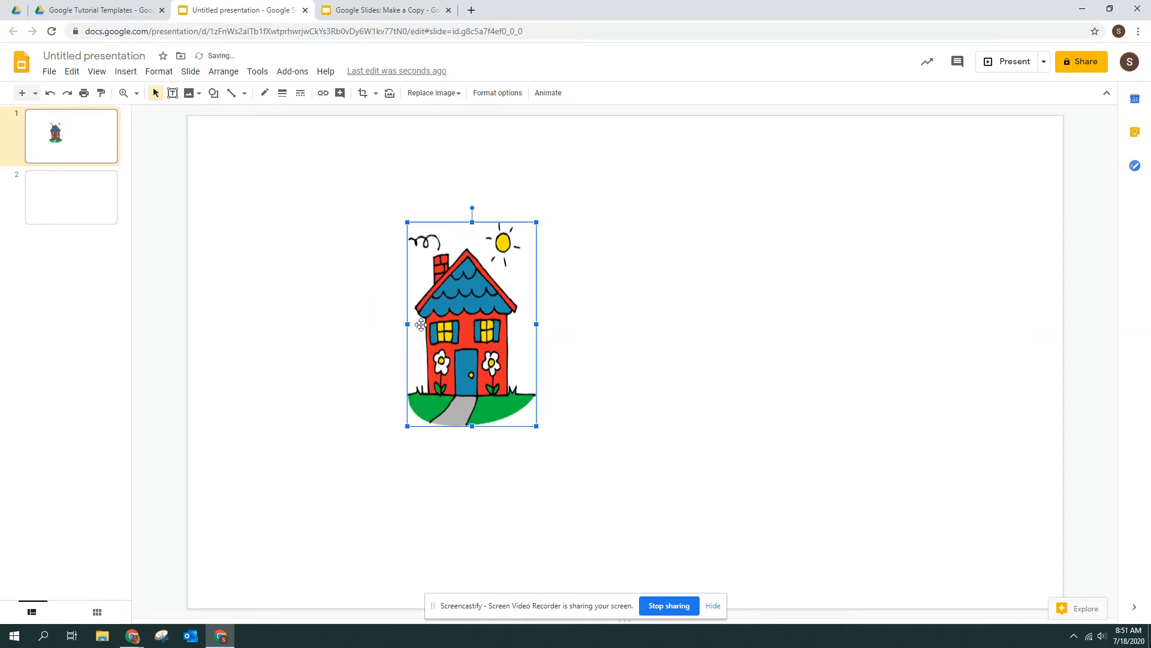
pyautogui.moveTo(409, 324); pyautogui.dragTo(352, 323)
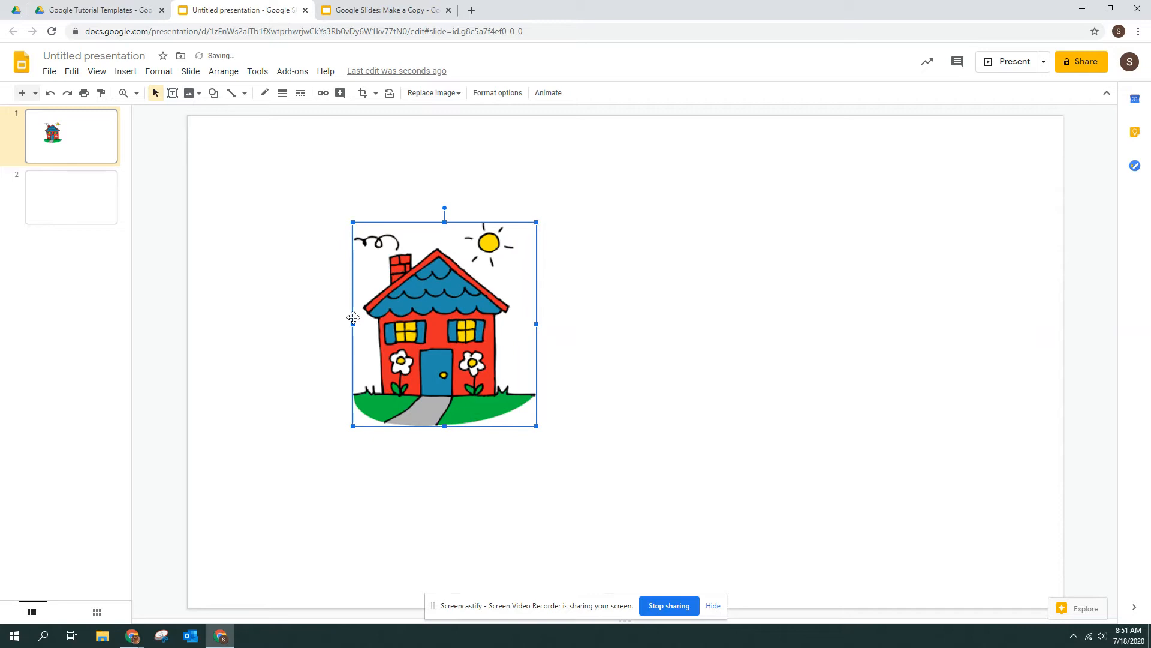
pyautogui.click(50, 95)
pyautogui.click(50, 95)
pyautogui.moveTo(444, 207)
pyautogui.mouseDown()
pyautogui.moveTo(527, 232)
pyautogui.moveTo(551, 265)
pyautogui.moveTo(475, 193)
pyautogui.moveTo(444, 195)
pyautogui.mouseUp()
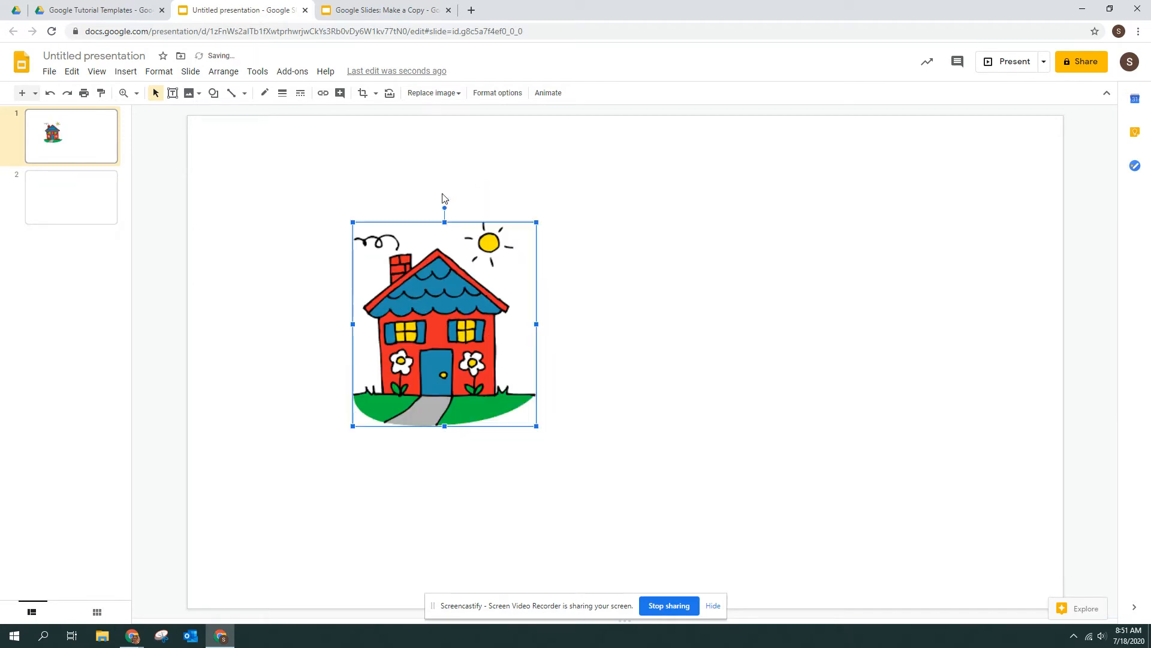
# Crop the lawn and path off the bottom of the house picture, just below the door
pyautogui.doubleClick(455, 296)
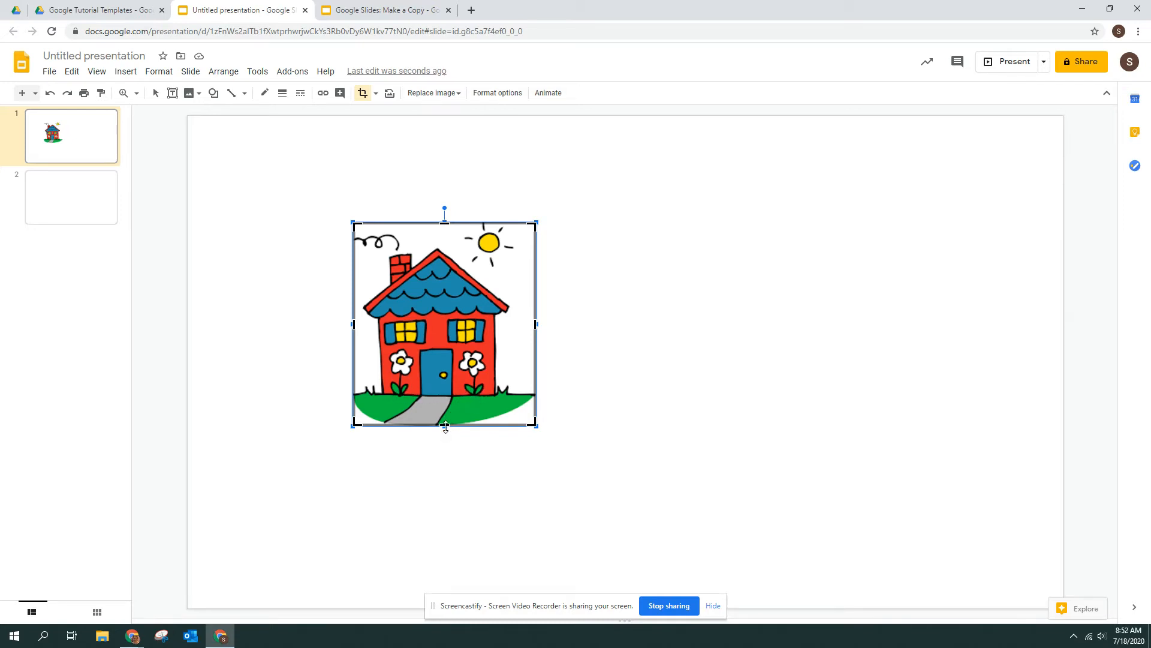
pyautogui.click(556, 399)
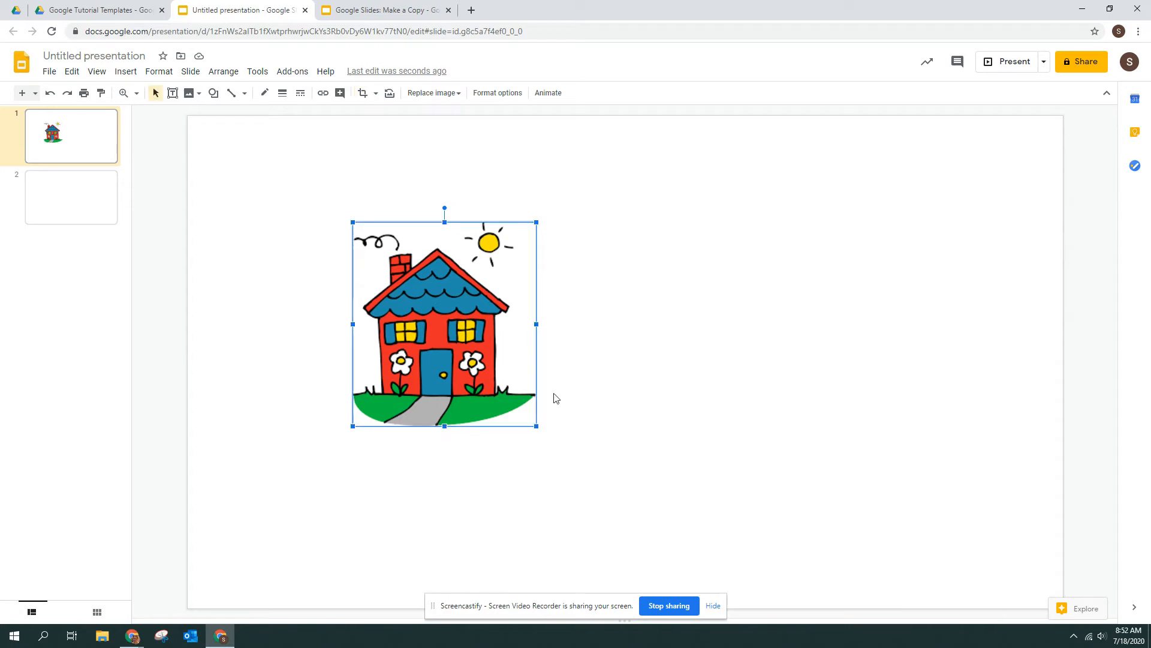
pyautogui.doubleClick(450, 379)
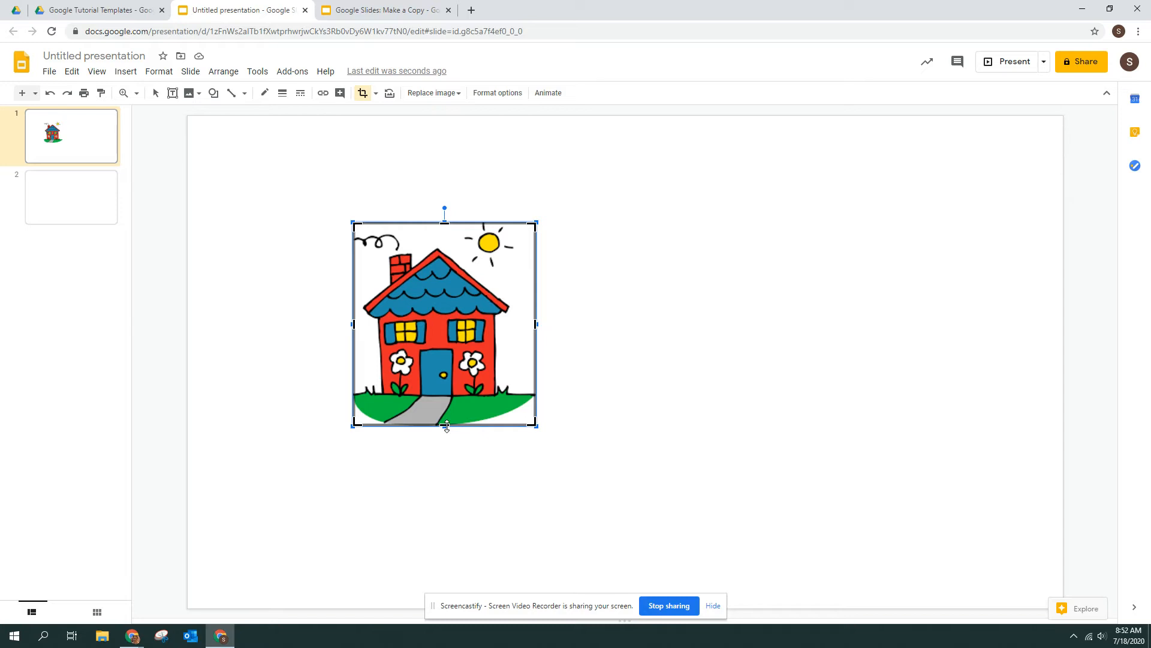
pyautogui.moveTo(446, 427); pyautogui.dragTo(447, 395)
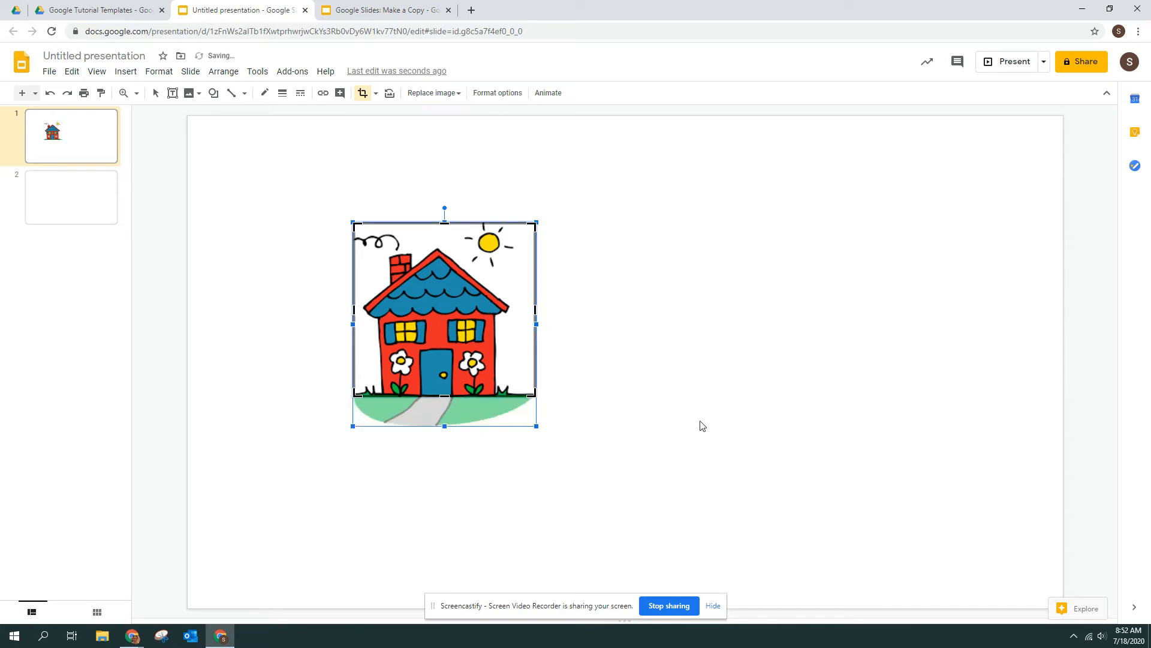
pyautogui.click(743, 392)
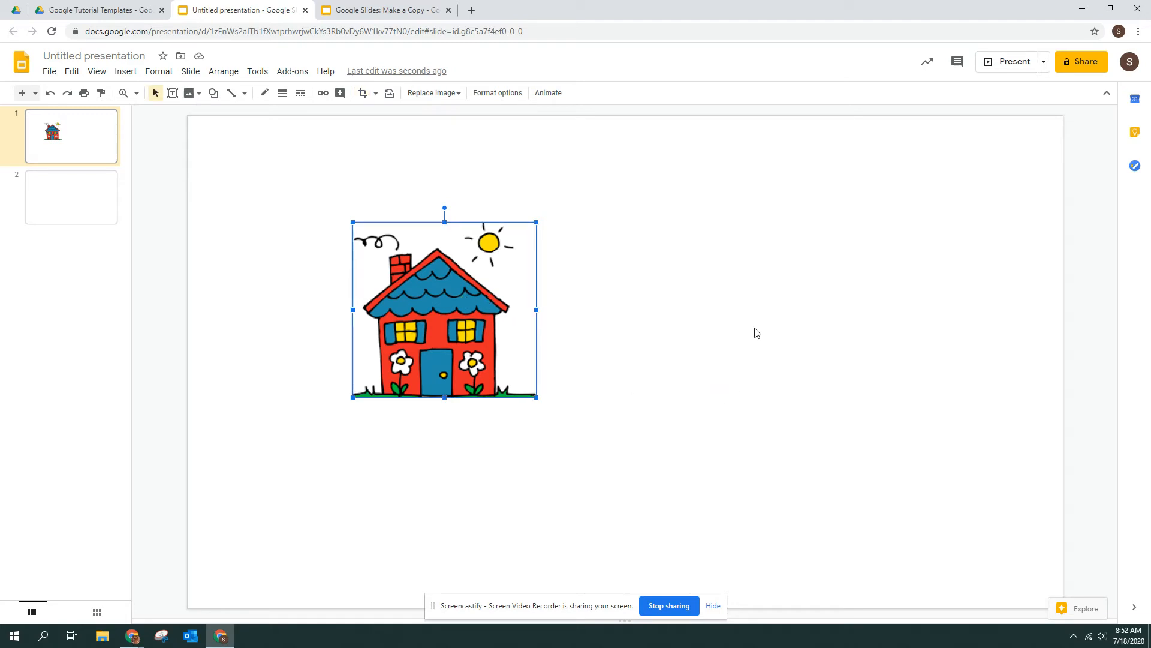
# Show the house picture's size and rotation options and set its position to be measured from Center
pyautogui.click(564, 310)
pyautogui.click(479, 308)
pyautogui.click(498, 94)
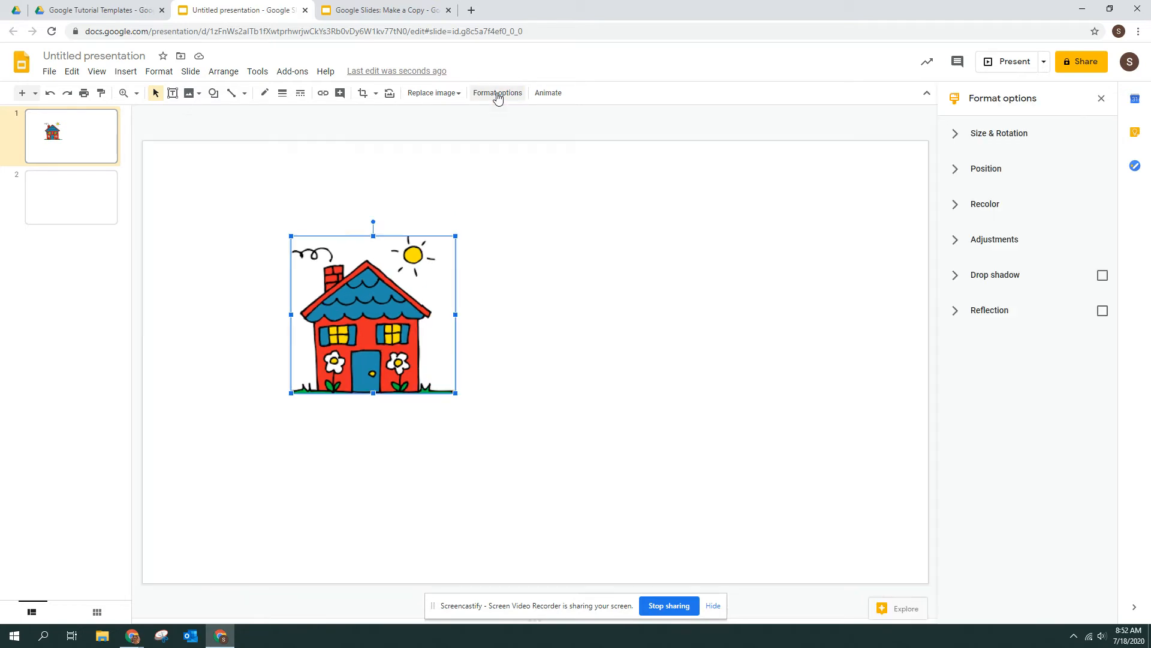
pyautogui.click(992, 143)
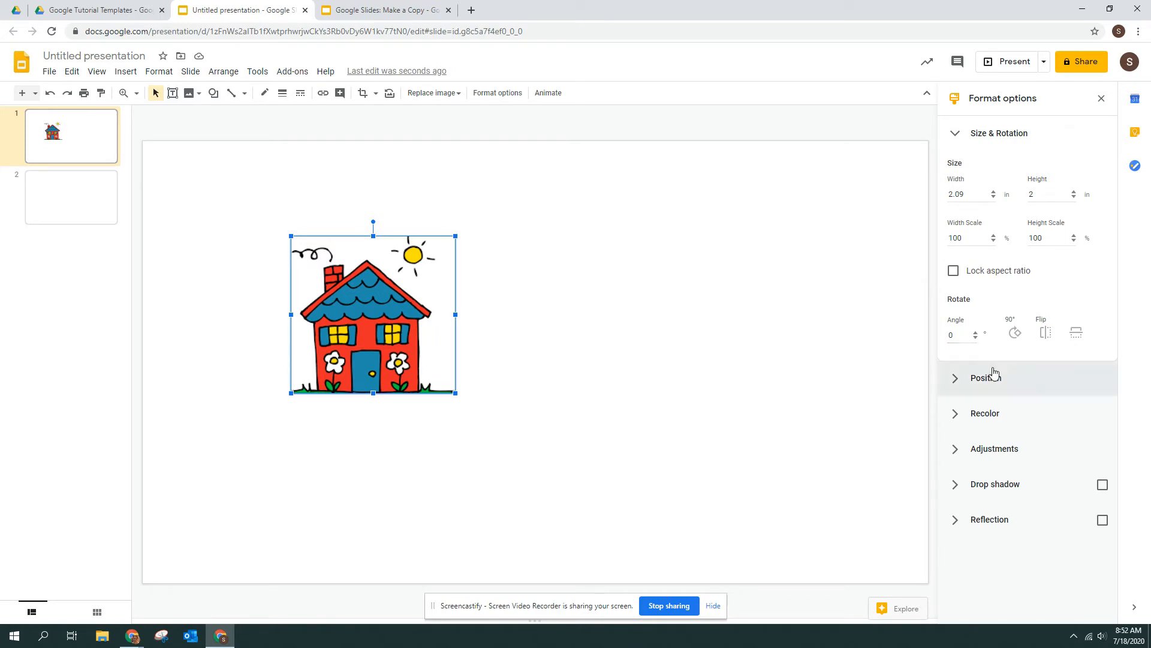
pyautogui.click(956, 380)
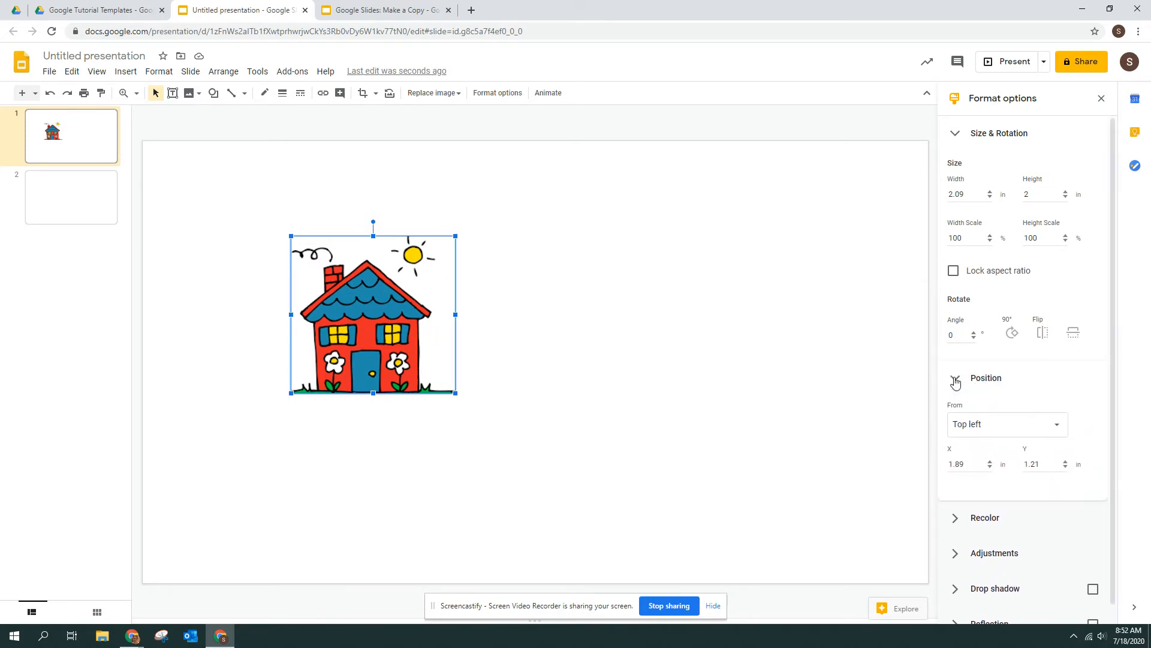
pyautogui.click(1038, 429)
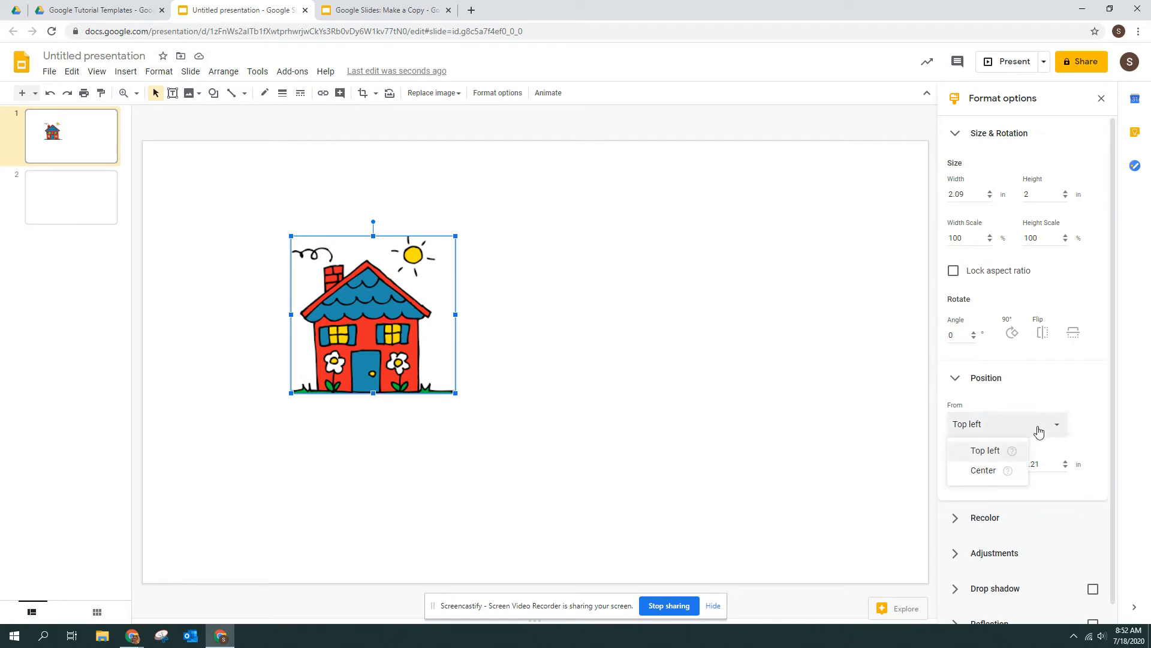
pyautogui.click(984, 471)
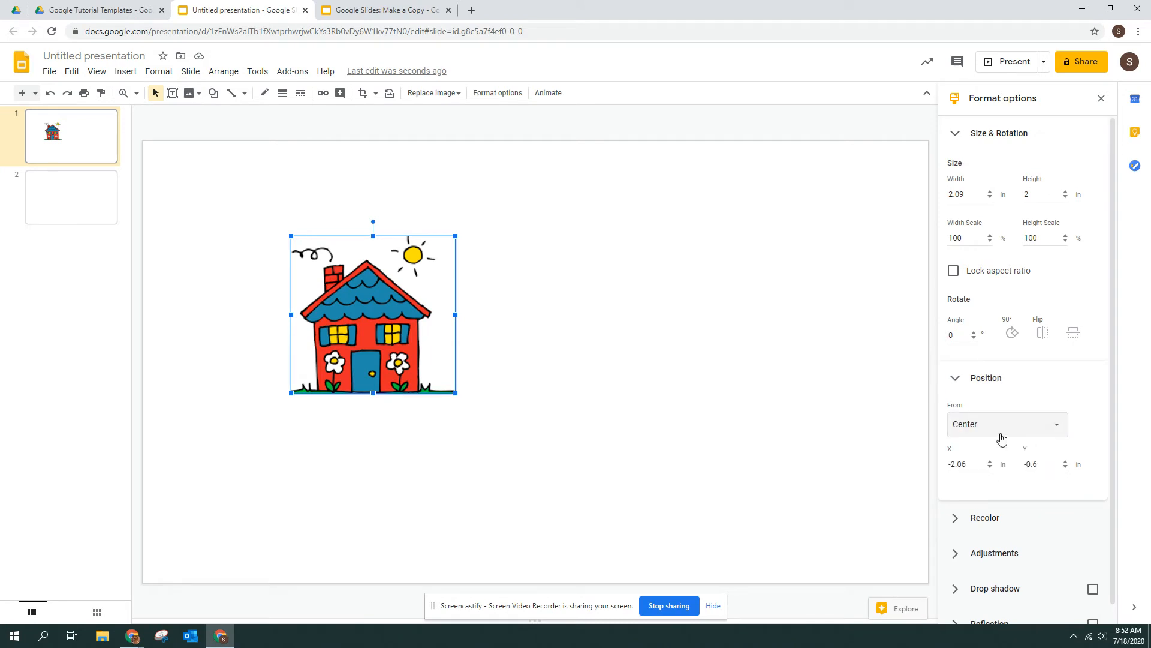
pyautogui.click(956, 385)
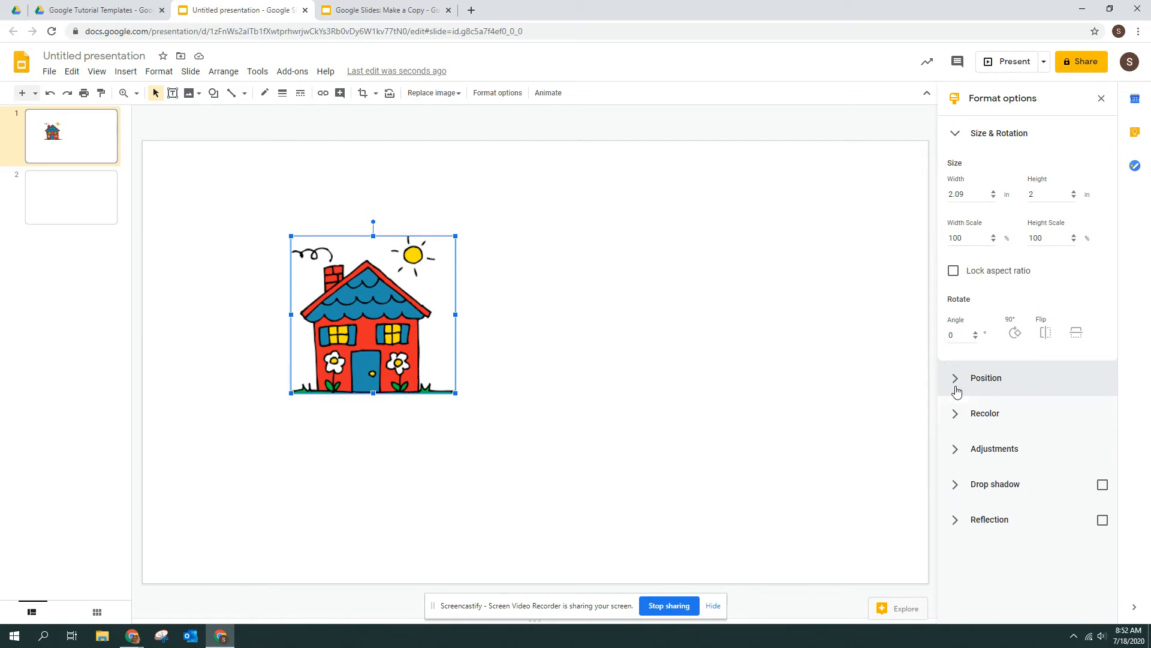
# Recolor the house picture with the yellow Light 8 preset
pyautogui.click(956, 412)
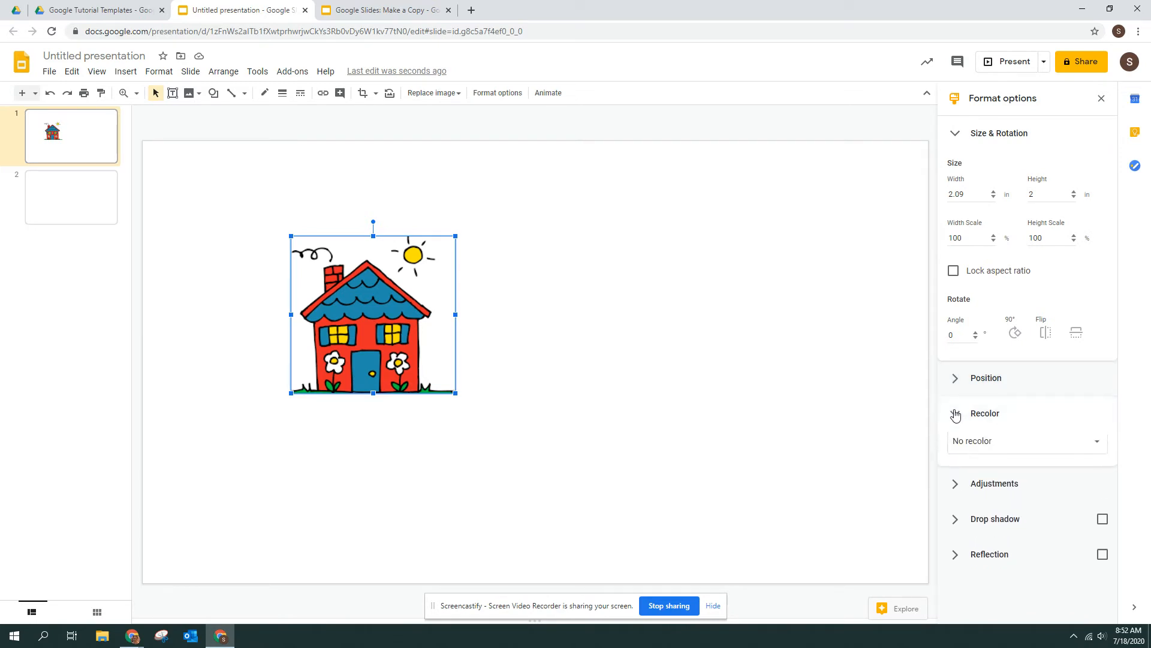
pyautogui.click(1072, 449)
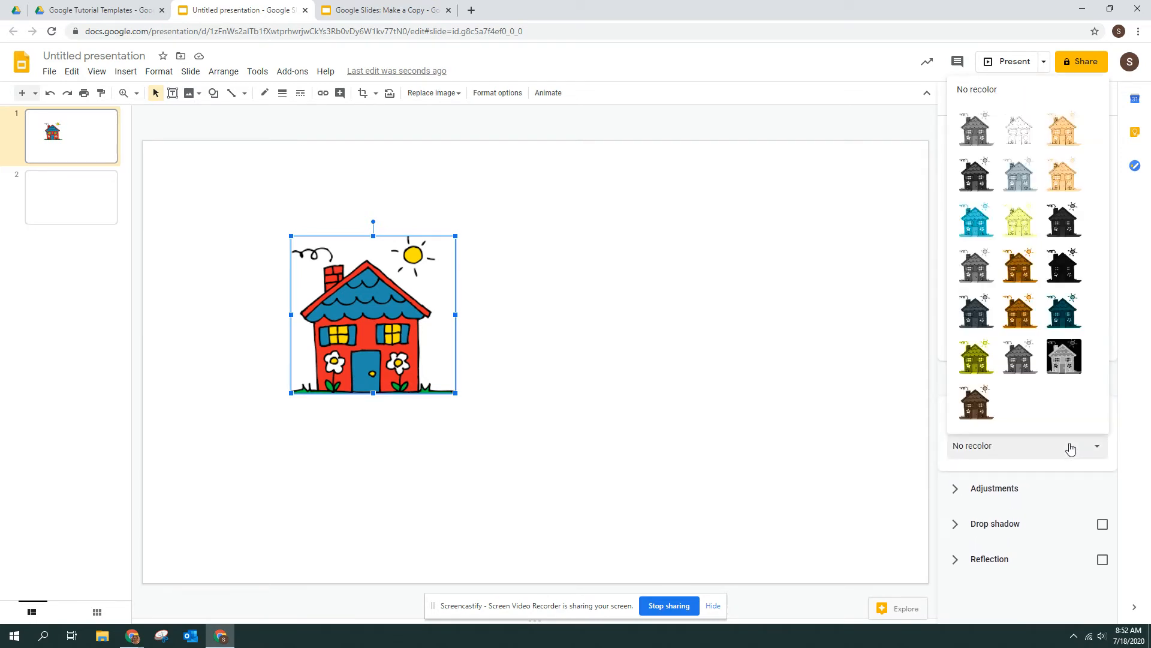
pyautogui.click(1021, 220)
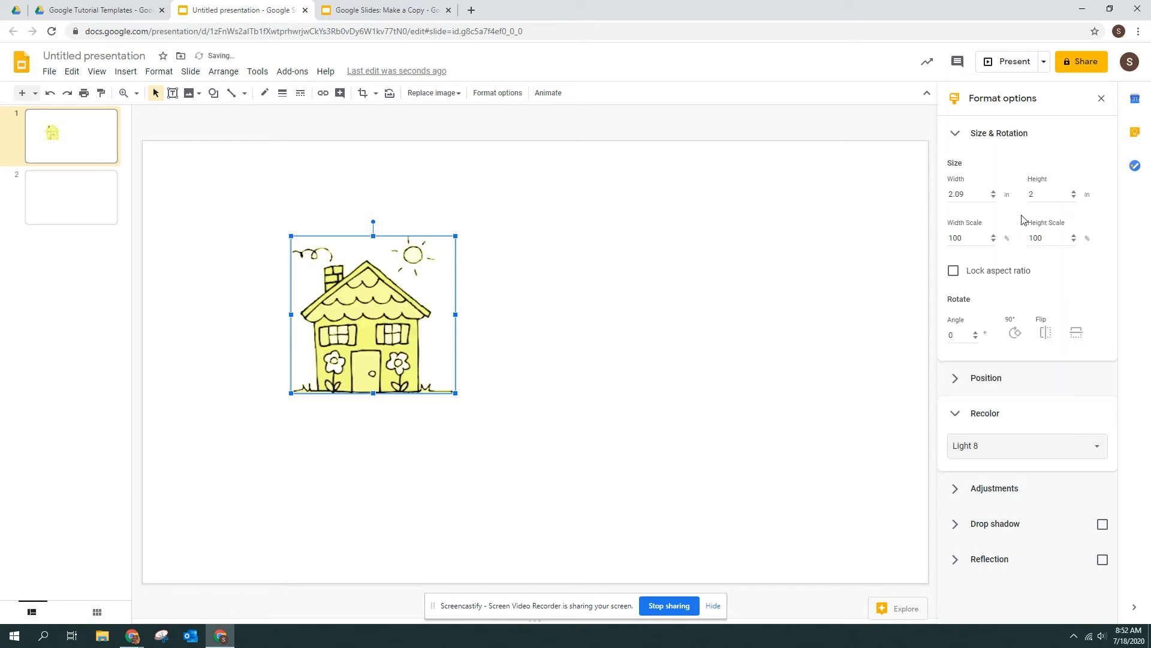
pyautogui.click(955, 424)
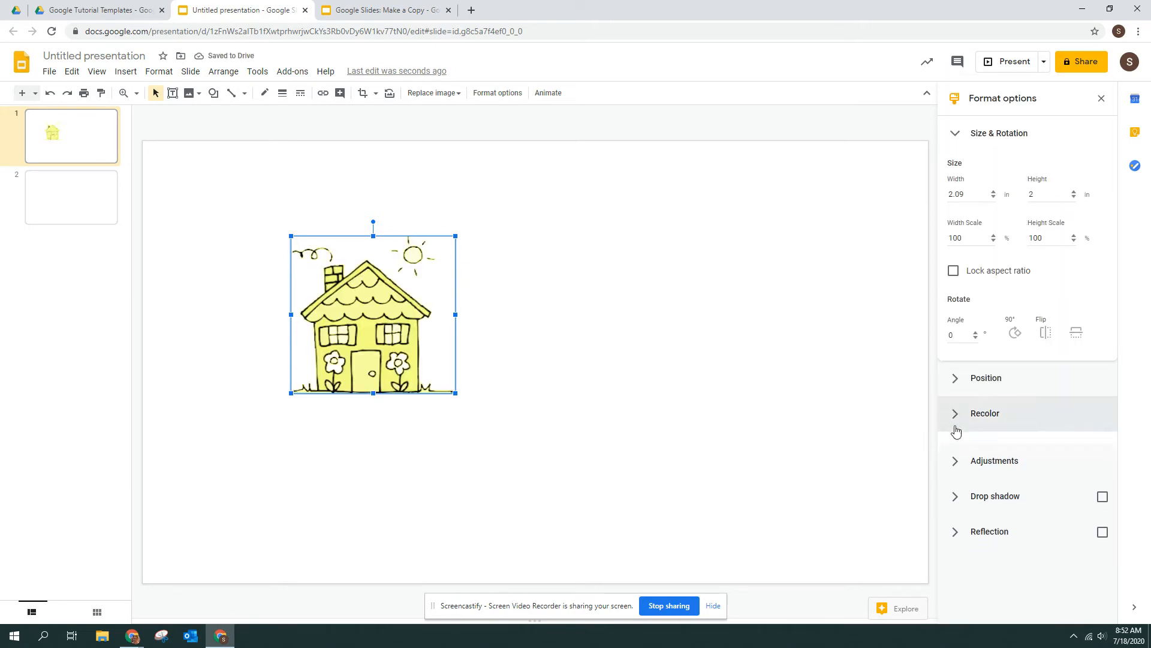
# Raise the house picture's transparency to roughly a quarter of its range in the image adjustments
pyautogui.click(955, 451)
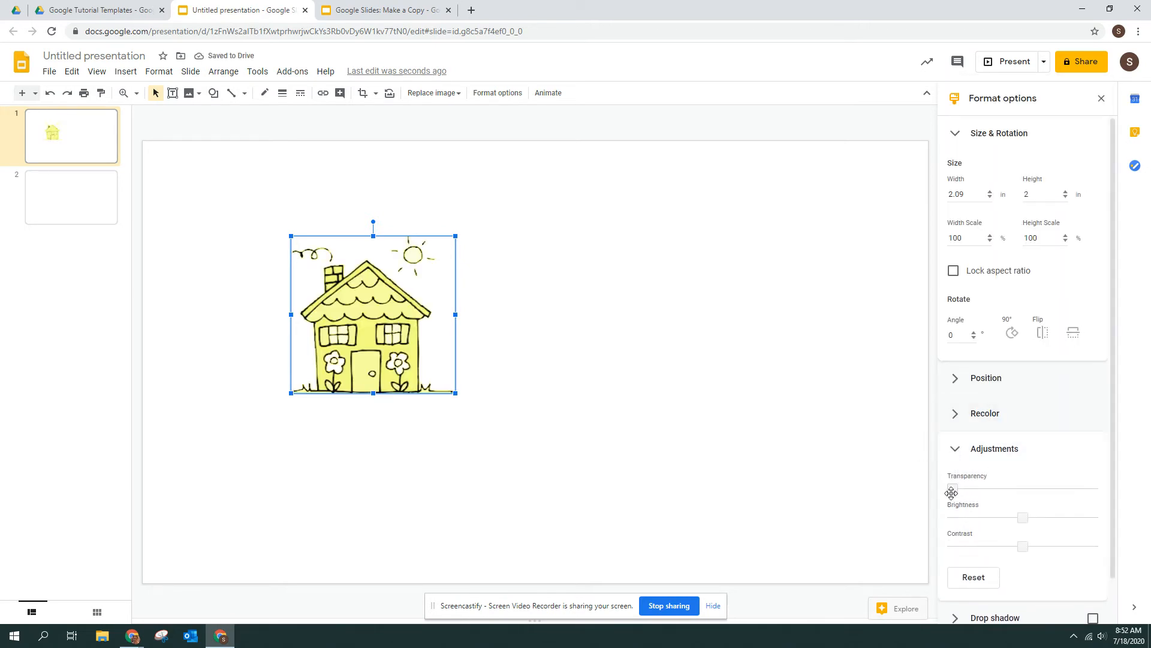
pyautogui.moveTo(952, 492); pyautogui.dragTo(986, 489)
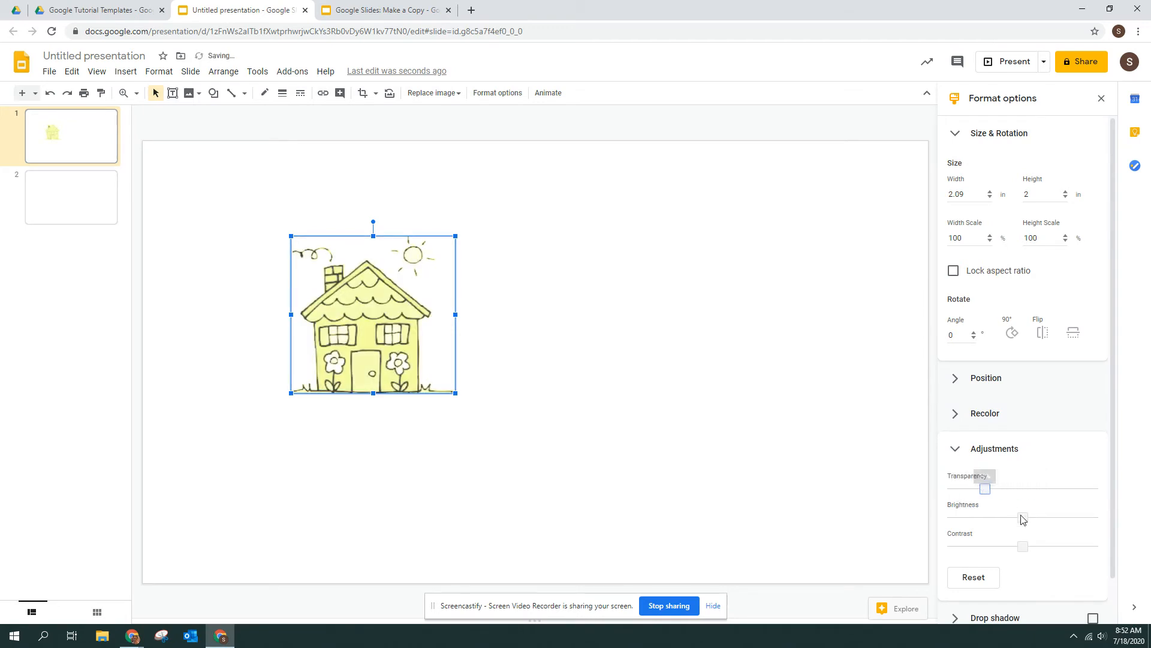
pyautogui.click(953, 451)
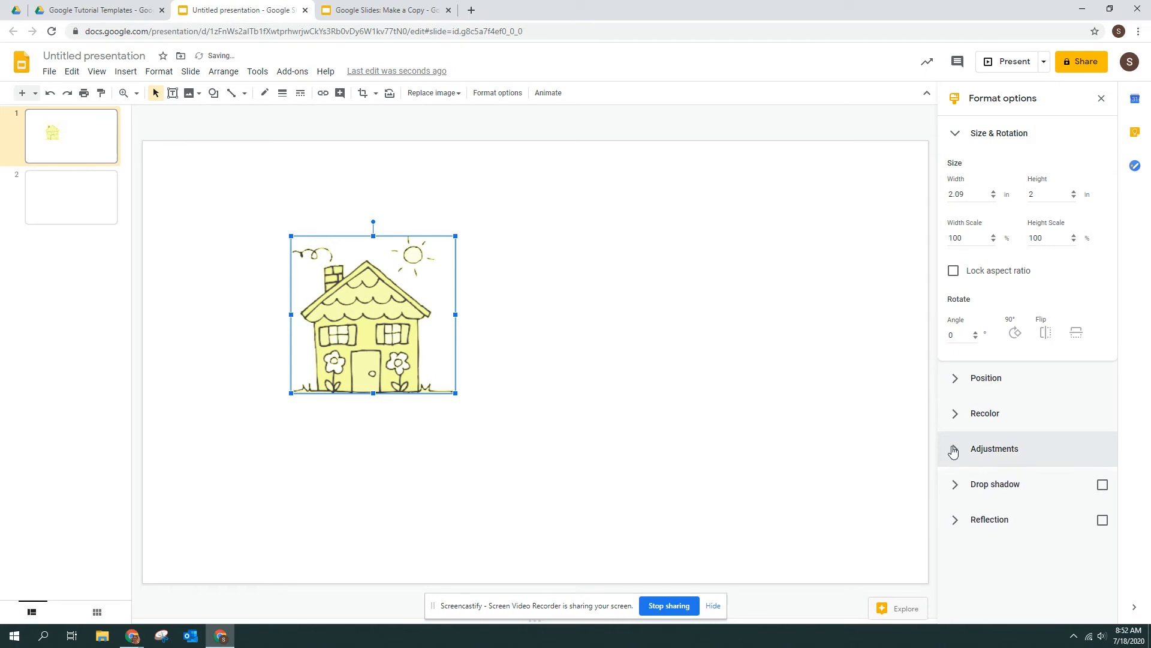
# Add a drop shadow and a reflection to the house picture, then deselect it
pyautogui.click(1104, 485)
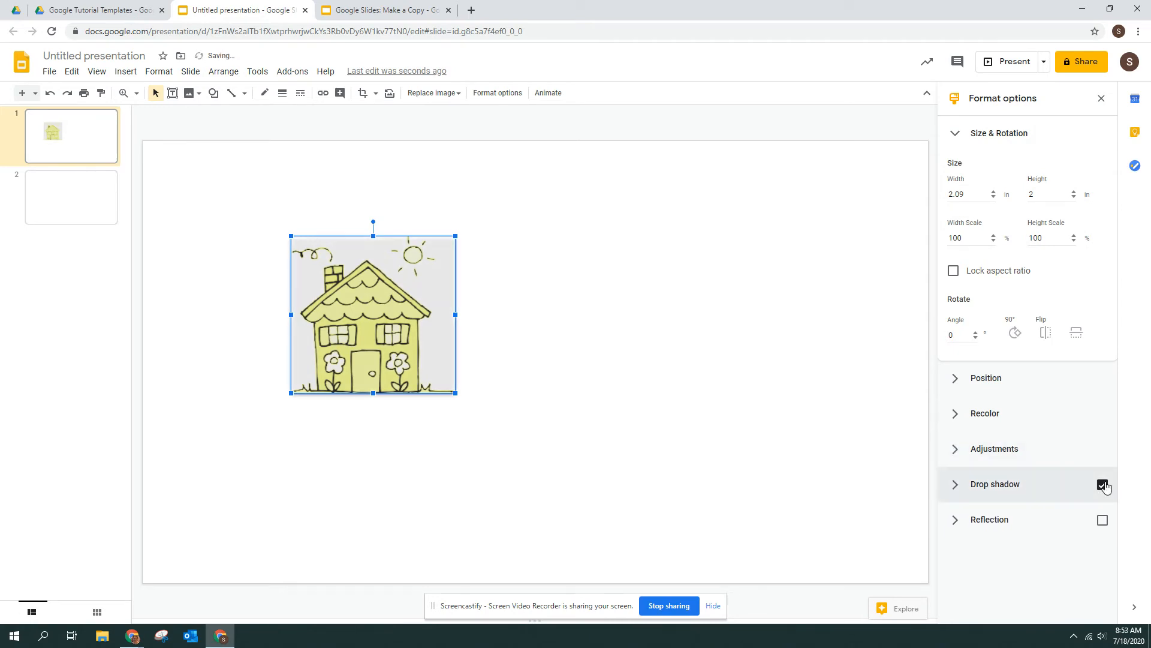
pyautogui.click(1102, 520)
pyautogui.click(570, 376)
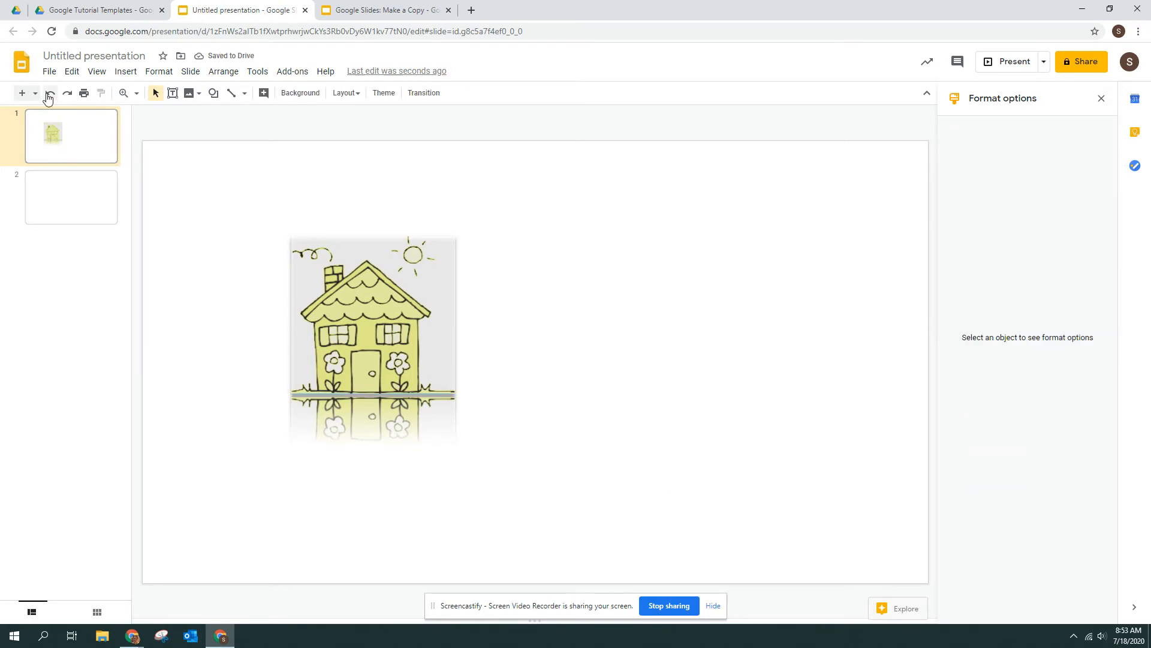
# Undo the house picture's reflection, drop shadow, transparency, recolor and crop, and close the format options
pyautogui.click(50, 94)
pyautogui.click(49, 94)
pyautogui.click(49, 96)
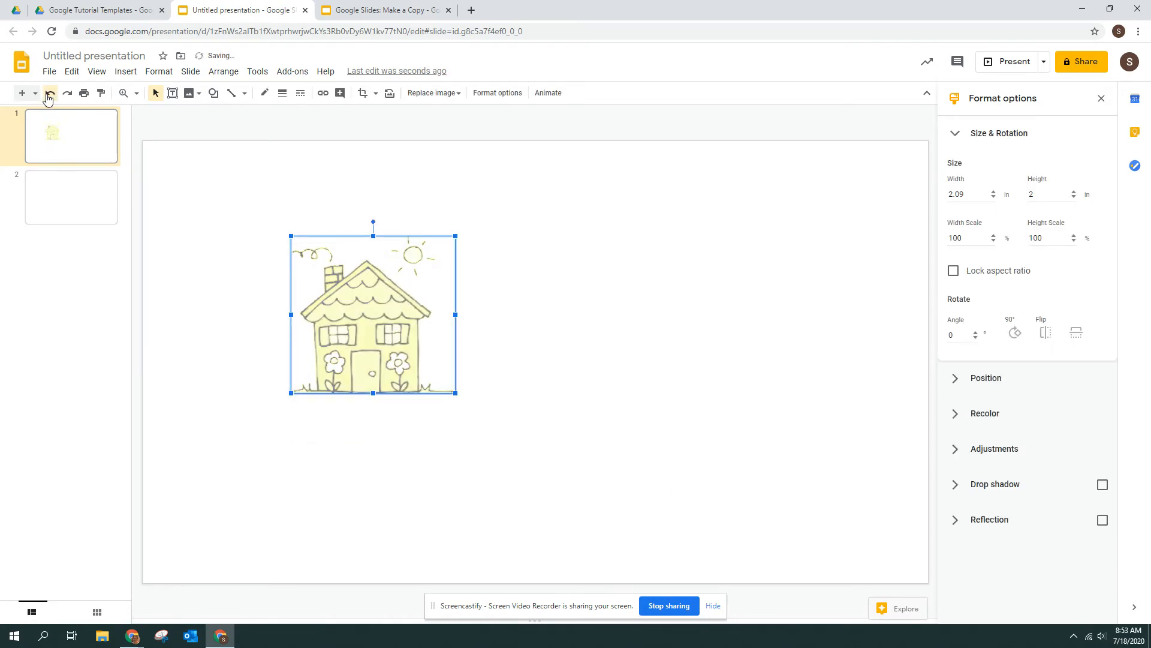
pyautogui.click(49, 96)
pyautogui.click(49, 96)
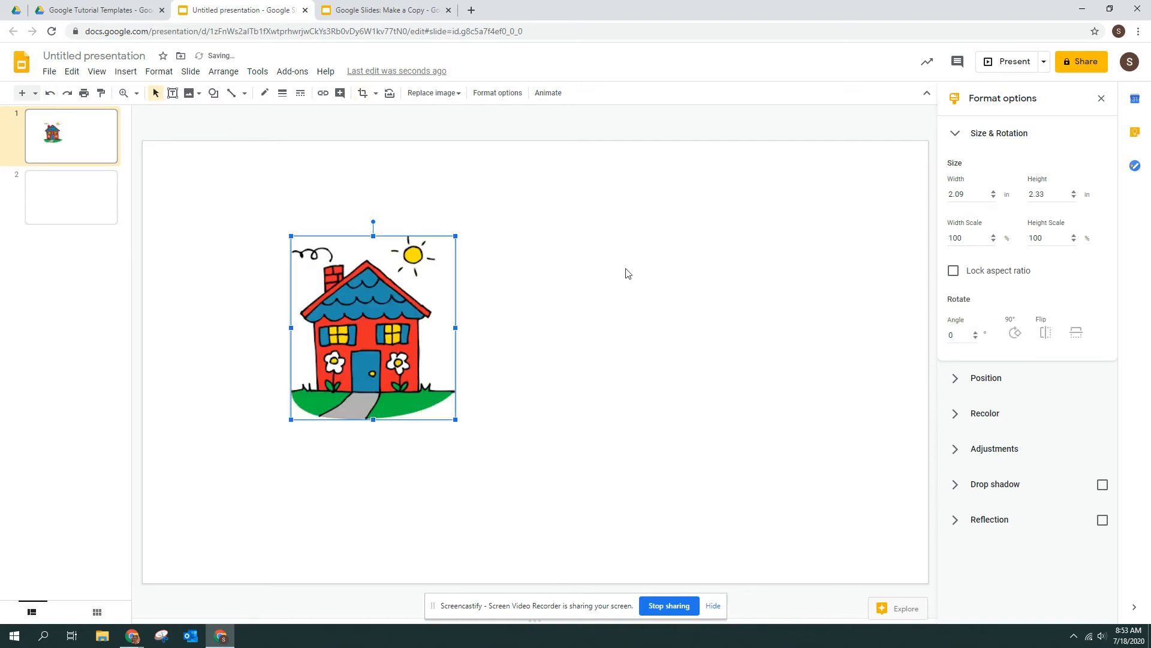
pyautogui.click(1102, 99)
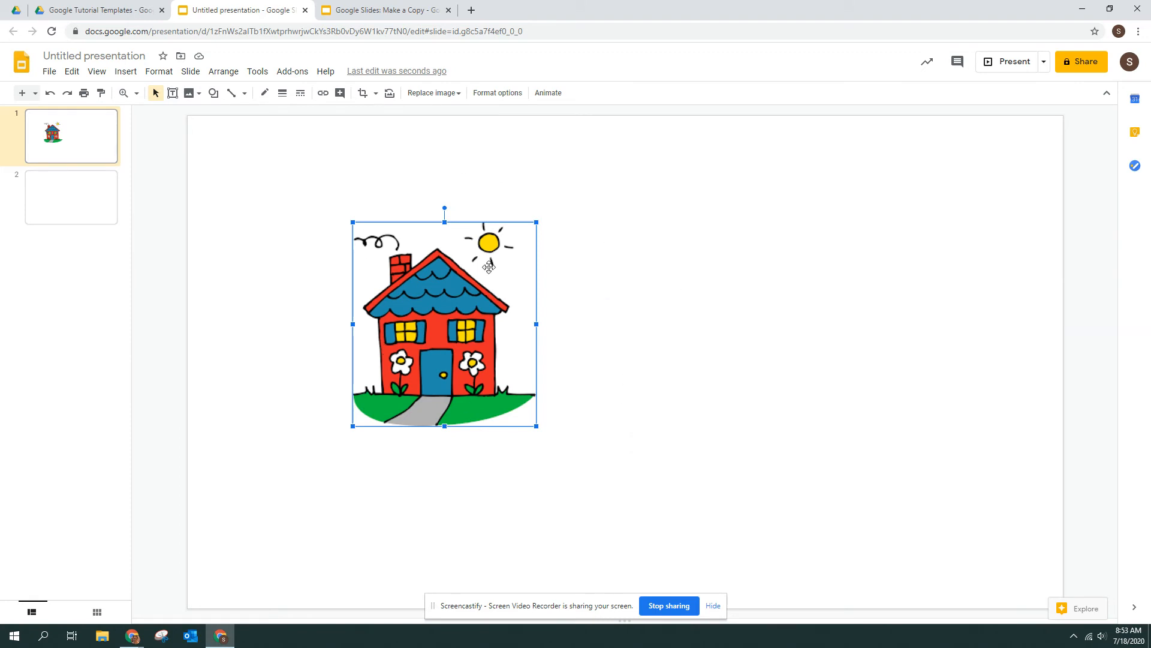
pyautogui.rightClick(426, 298)
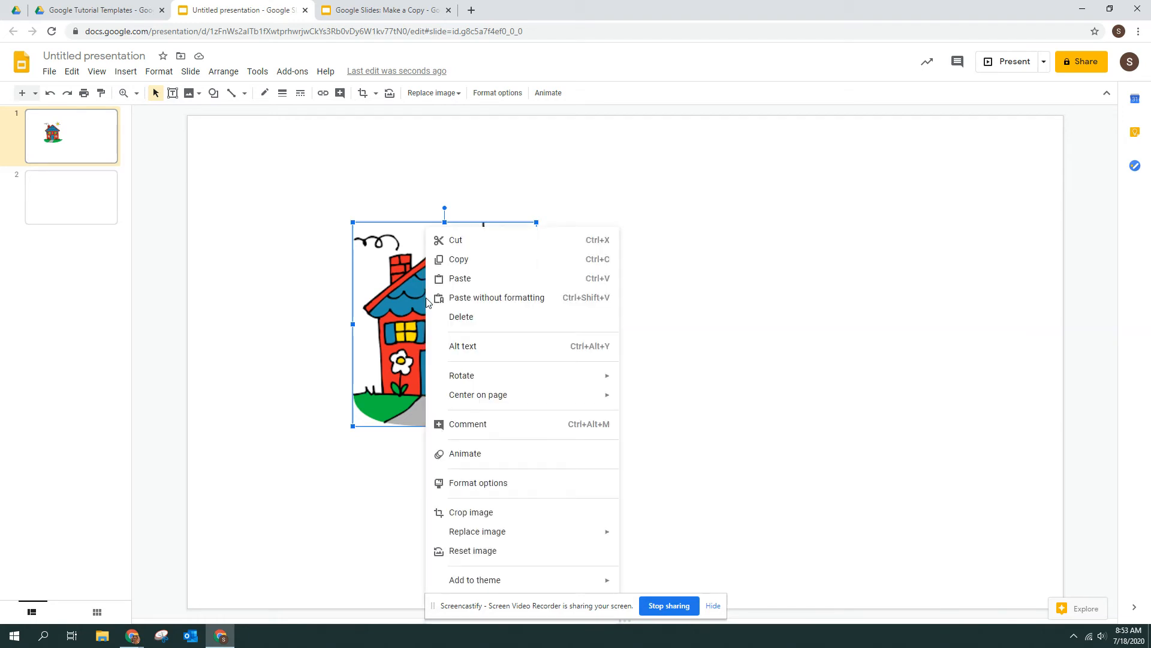
pyautogui.click(493, 519)
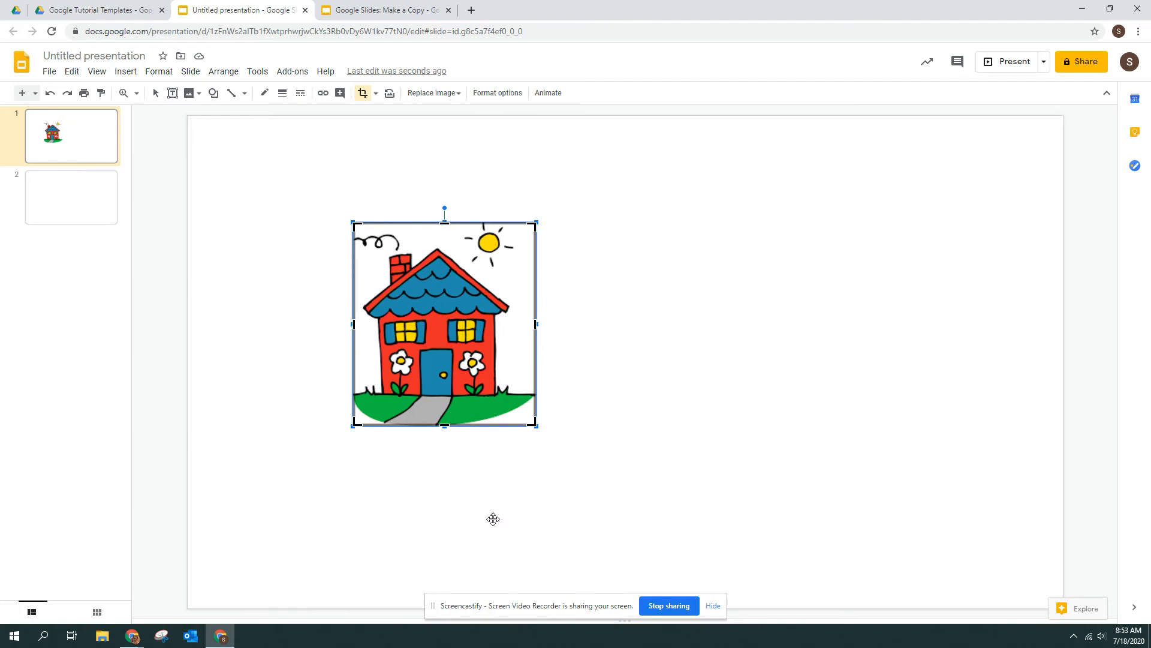
pyautogui.press('Escape')
# Replace the house picture with the home2 image from the computer's Pictures folder, then deselect it
pyautogui.rightClick(456, 356)
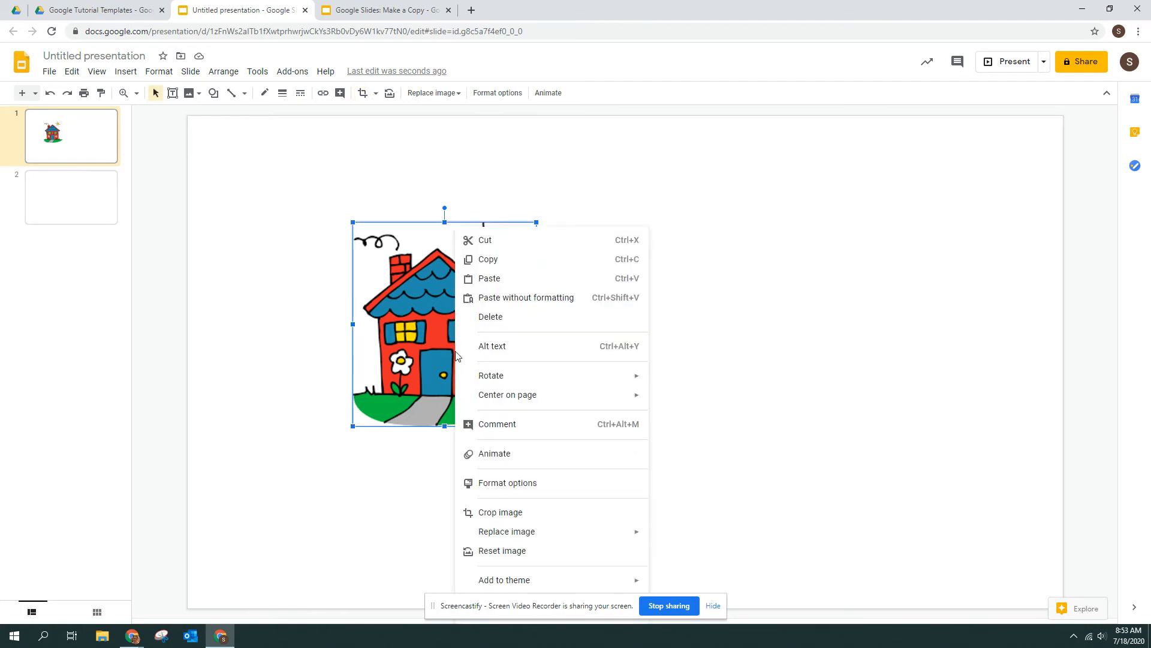
pyautogui.moveTo(528, 538)
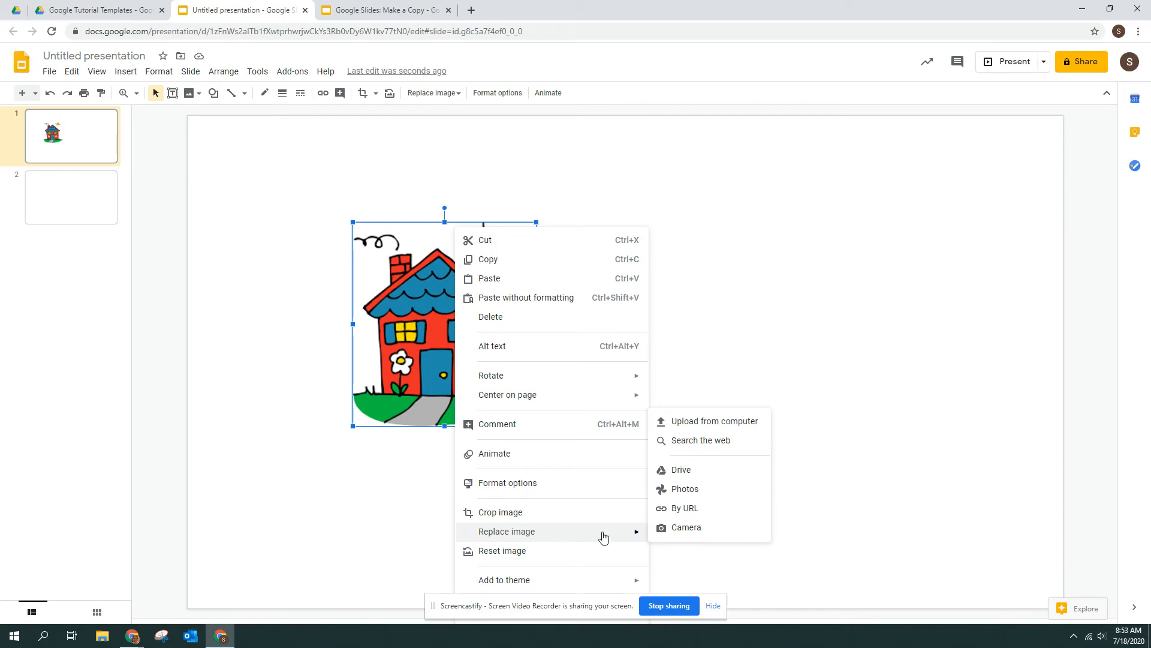
pyautogui.click(710, 422)
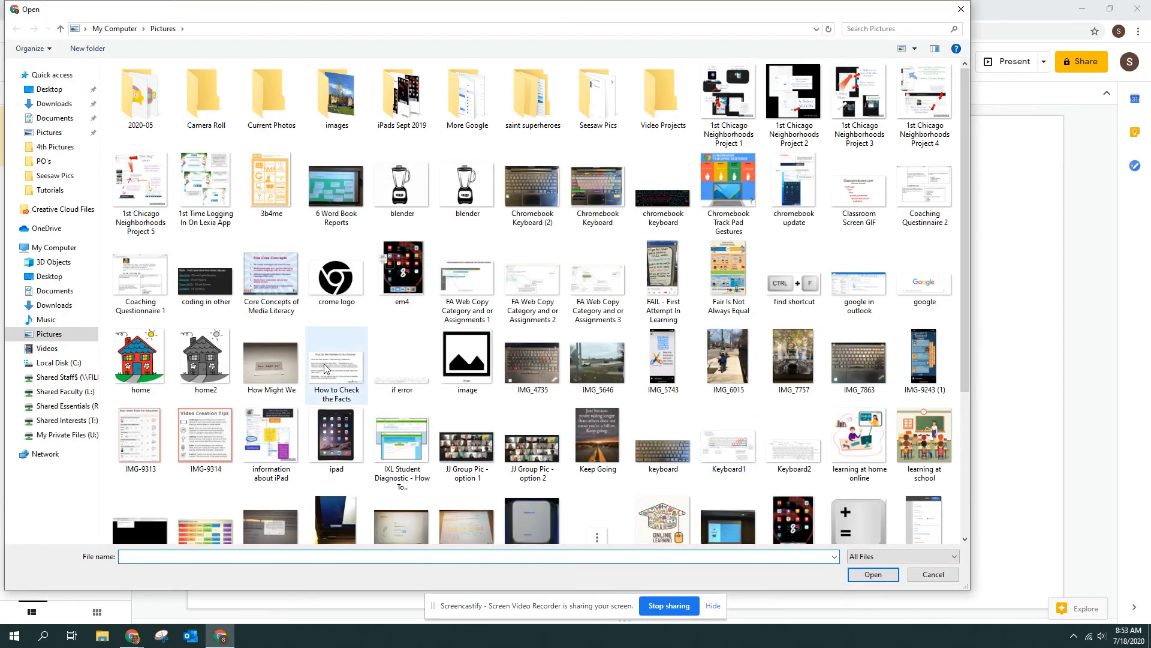
pyautogui.click(209, 364)
pyautogui.click(866, 575)
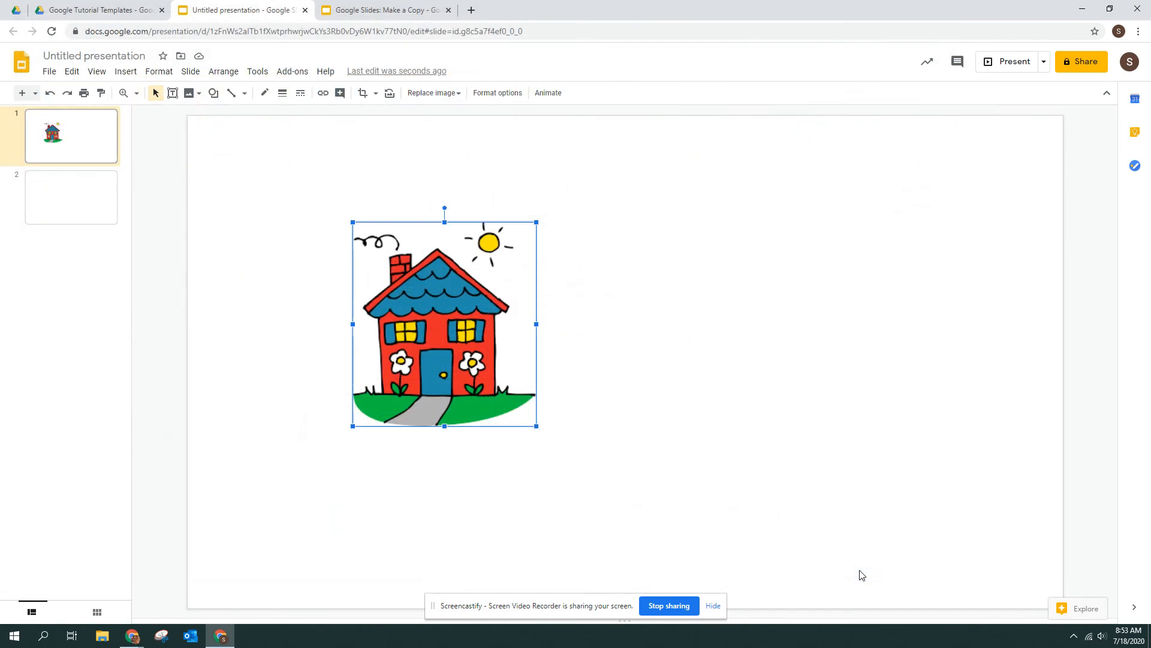
pyautogui.click(585, 494)
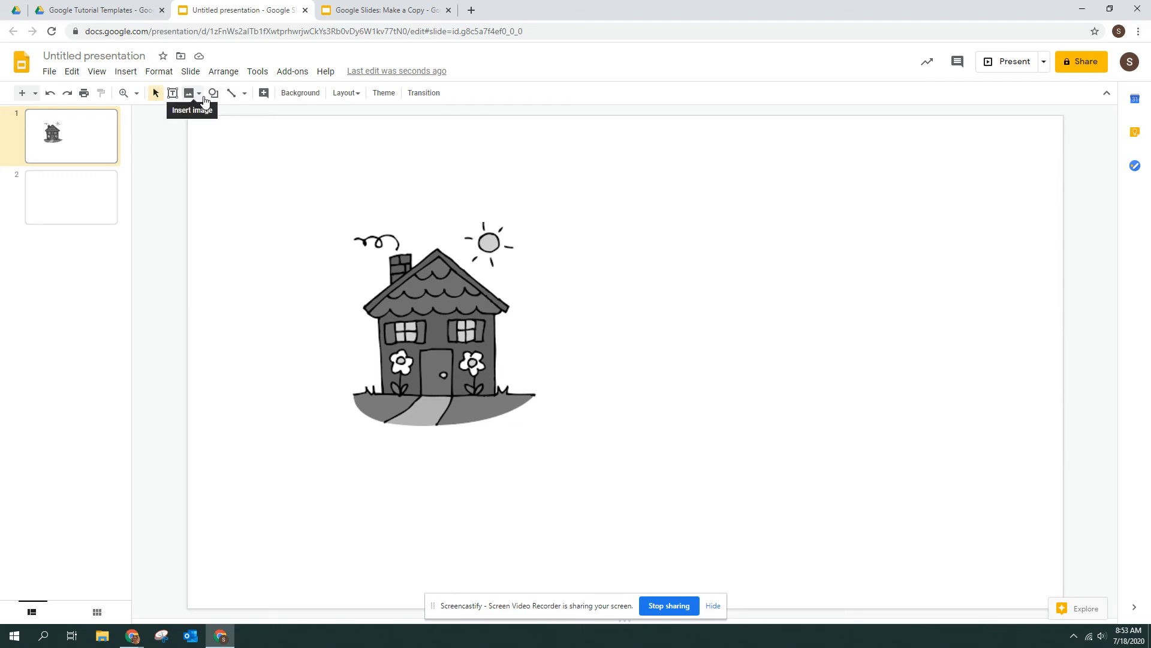
# Search the web for "house" images to insert into the slide
pyautogui.click(201, 96)
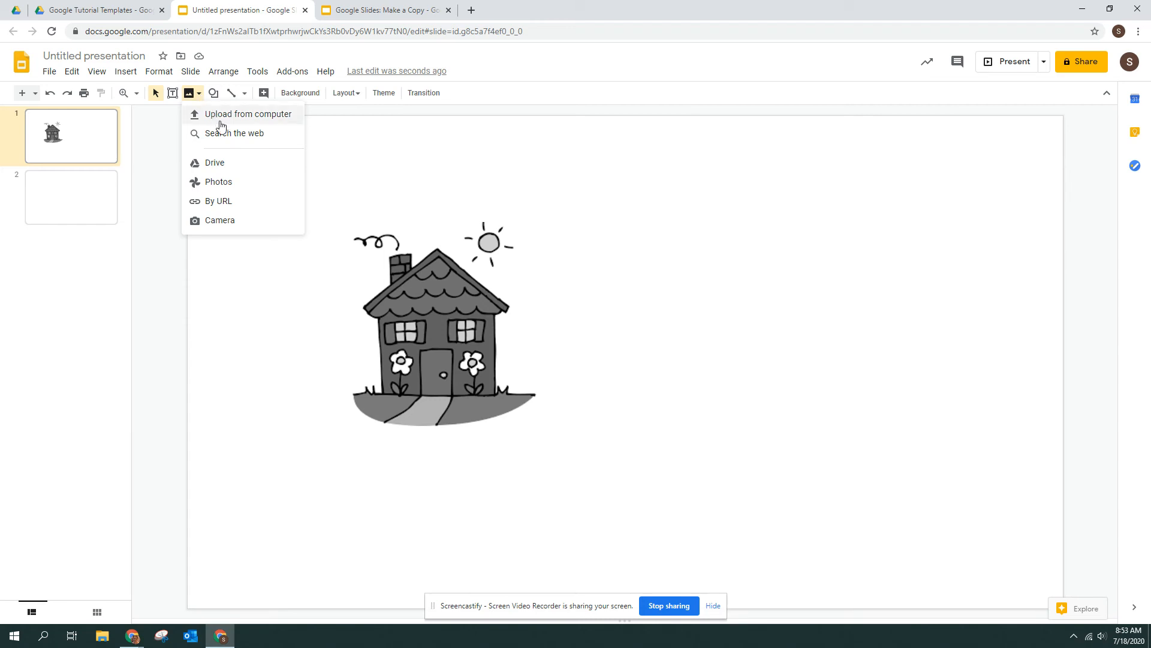
pyautogui.click(223, 132)
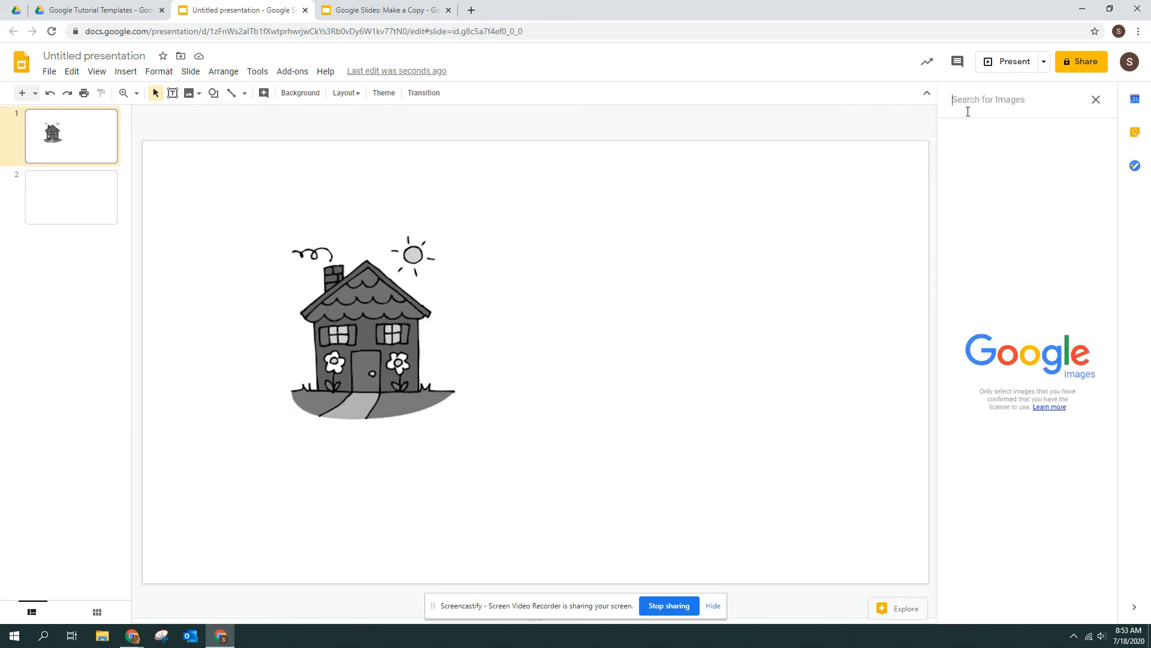
pyautogui.write('house')
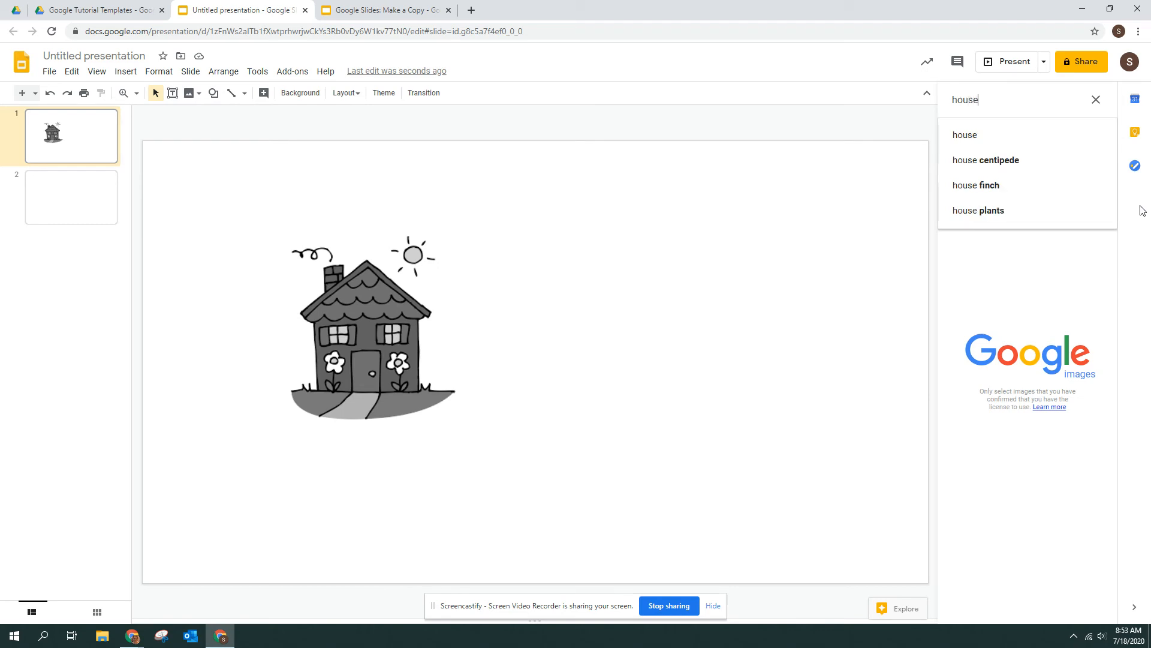
pyautogui.press('Return')
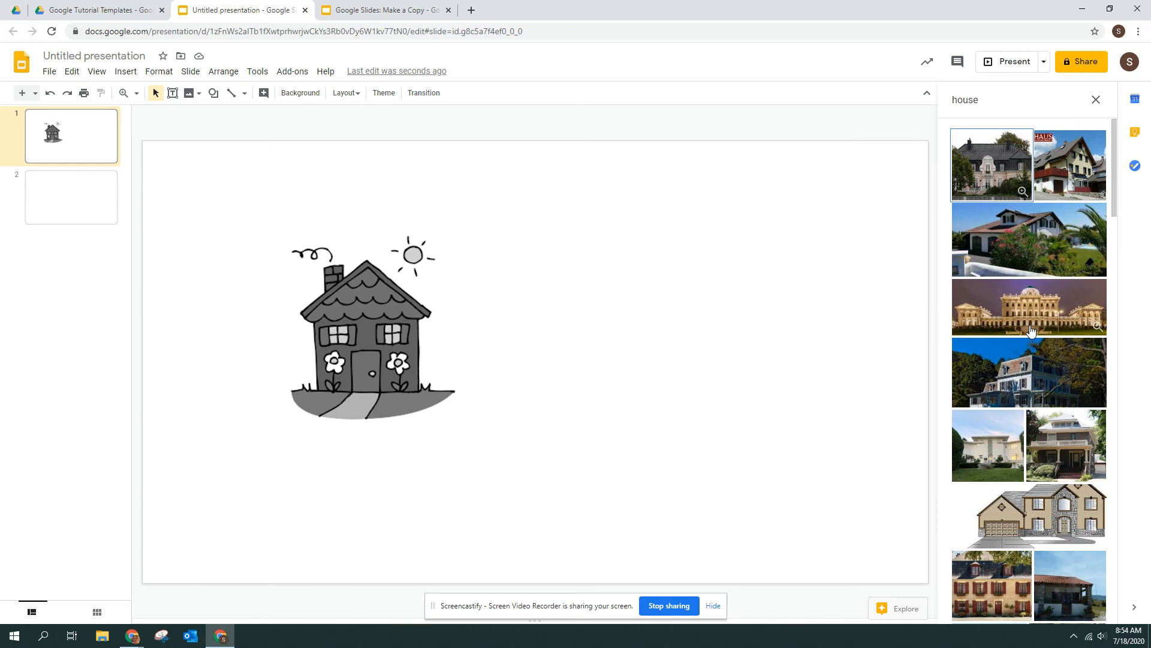
# Browse the house image results for a suitable picture
pyautogui.scroll(-2, 1031, 330)
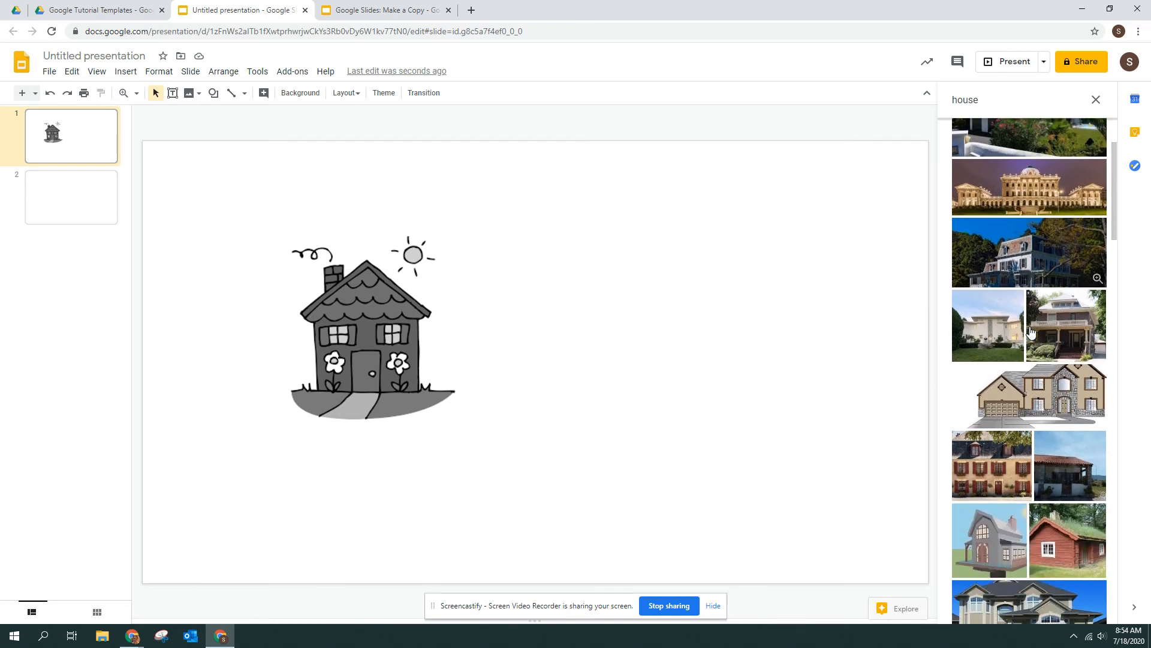
pyautogui.scroll(-3, 1031, 331)
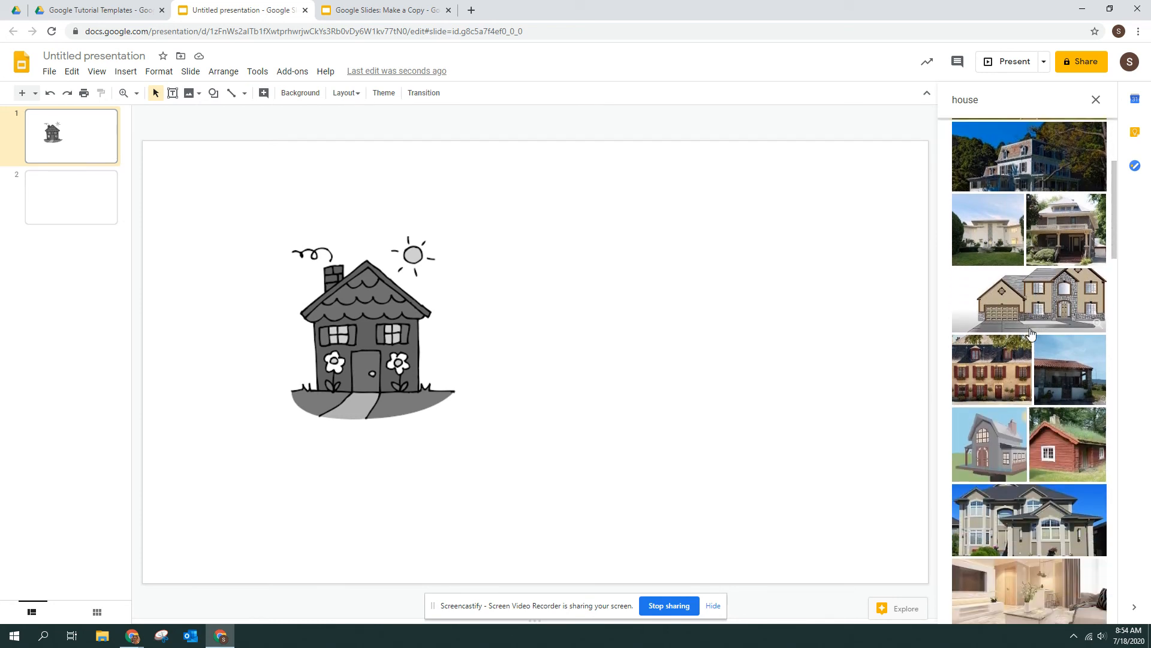
pyautogui.scroll(-5, 1031, 337)
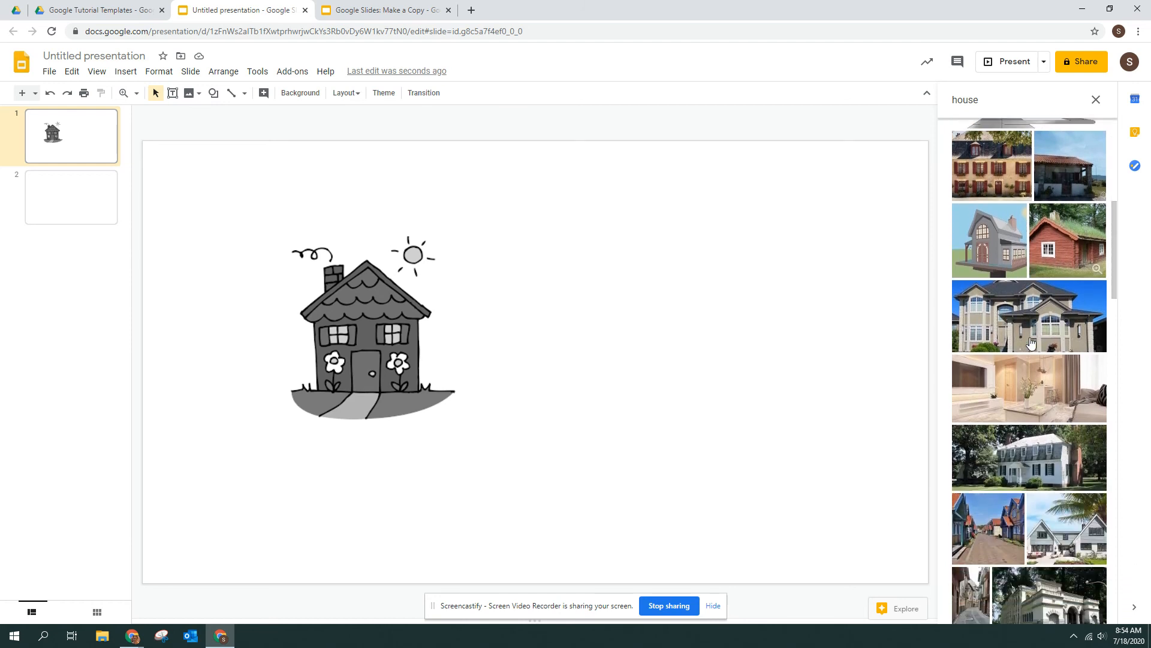
pyautogui.scroll(-10, 1031, 343)
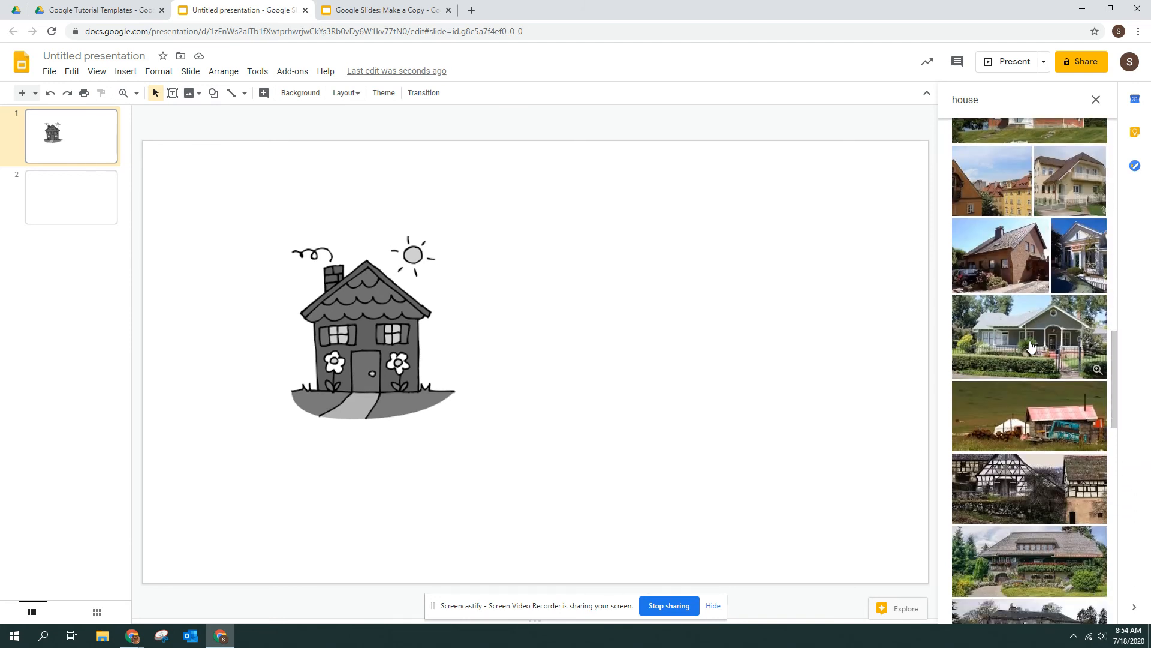
pyautogui.scroll(-5, 1031, 346)
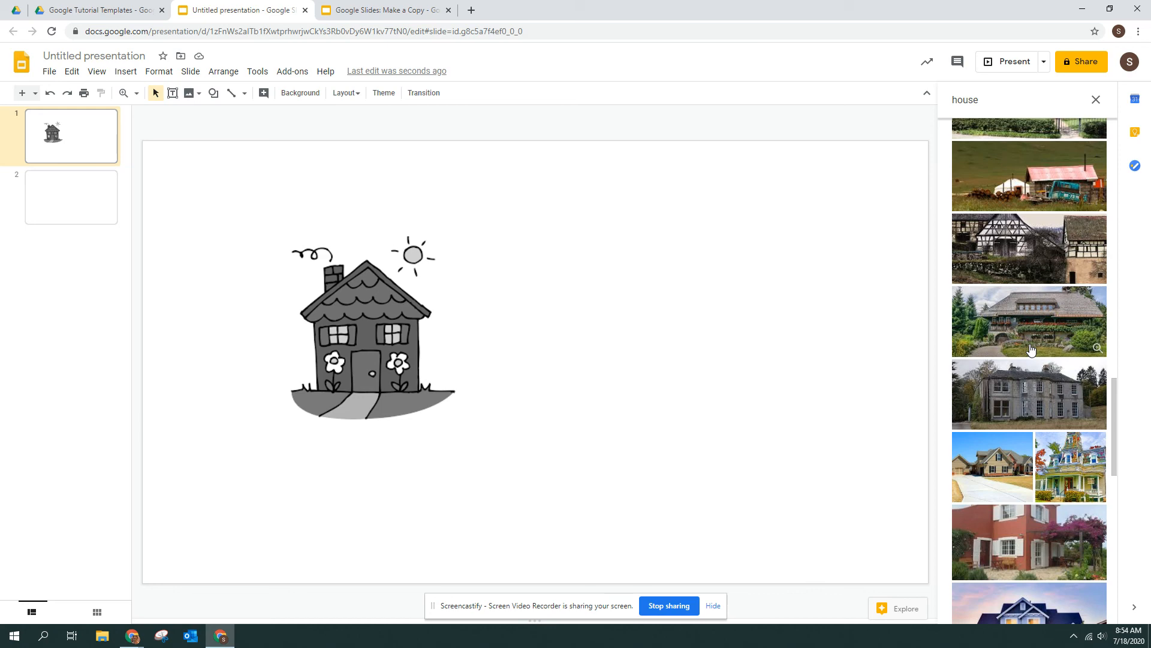
pyautogui.scroll(-5, 1030, 349)
pyautogui.scroll(5, 1030, 351)
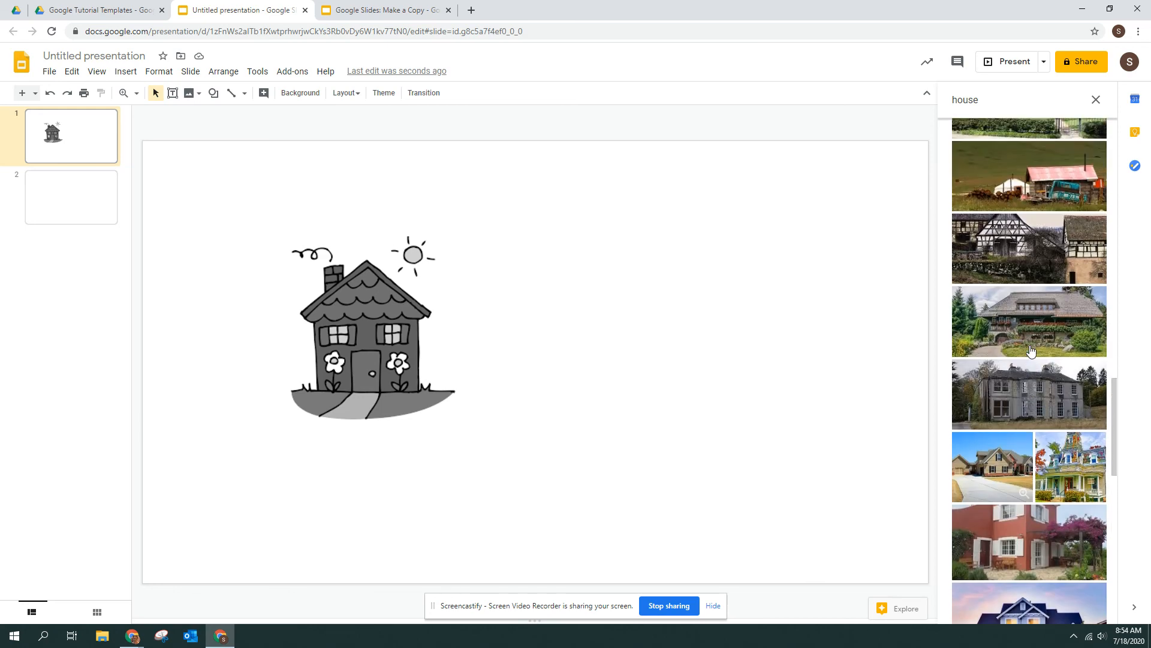
pyautogui.scroll(15, 1030, 350)
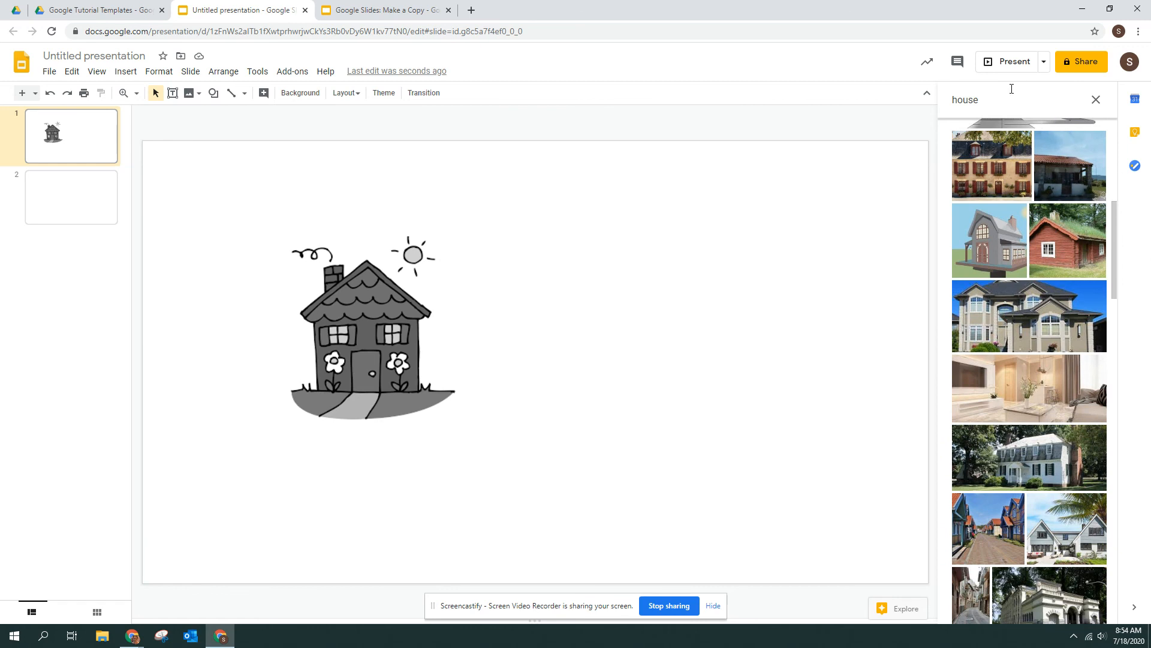
# Change the web image search to "house cartoon" and run it
pyautogui.doubleClick(1001, 104)
pyautogui.write('house')
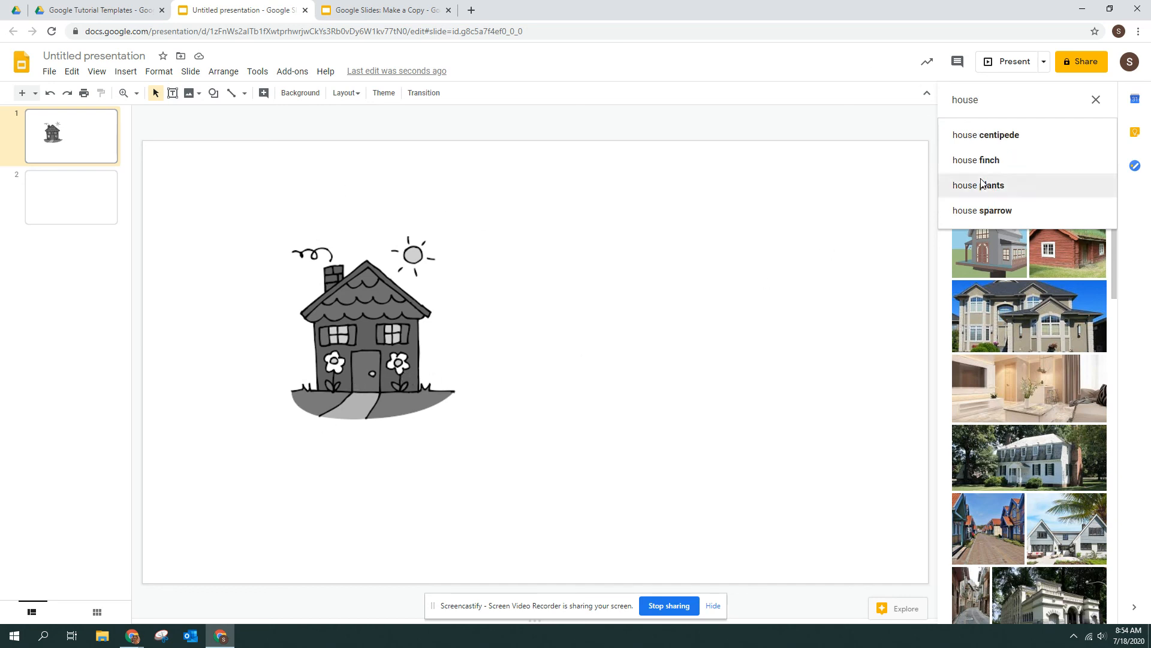
pyautogui.write('cartoon')
pyautogui.press('Return')
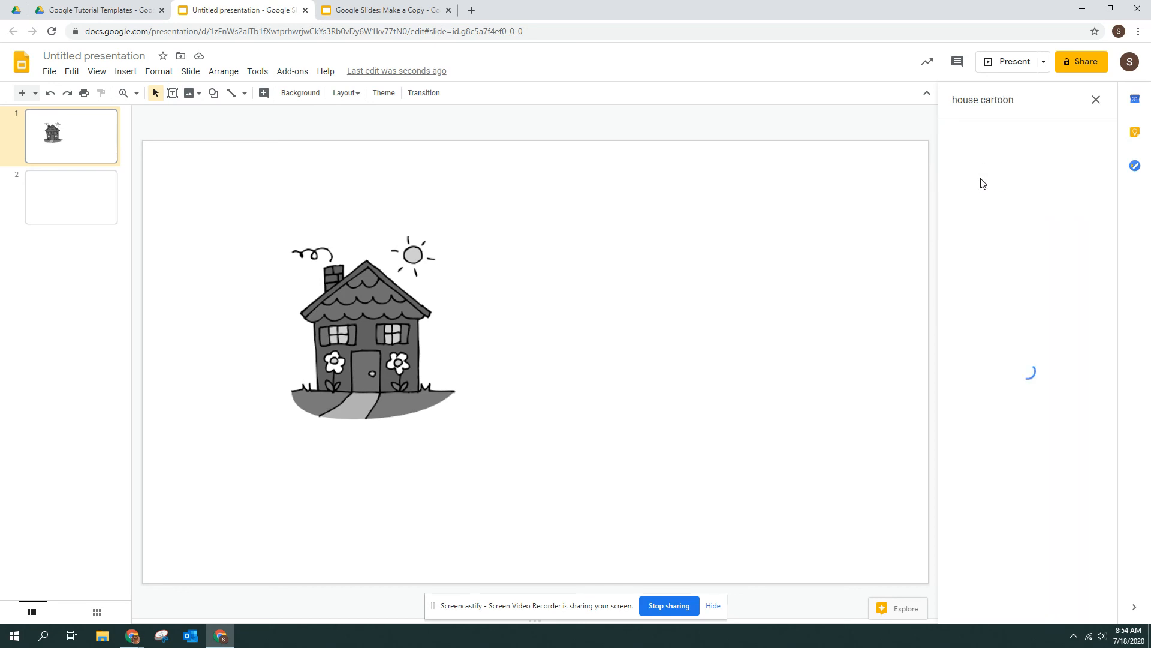